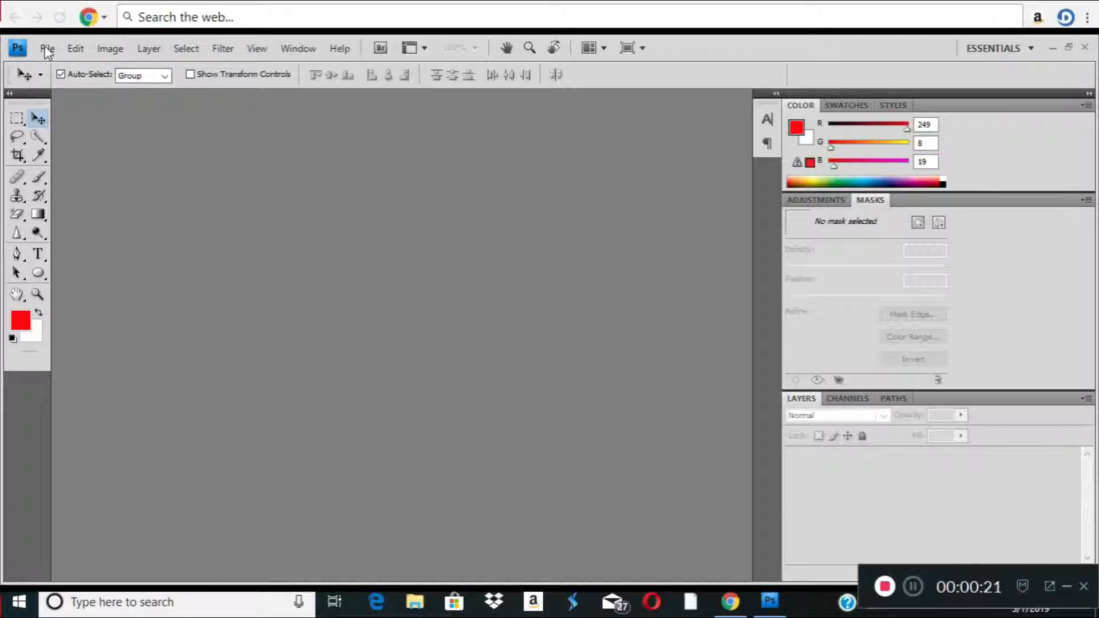
# - Open the a1 photo from New folder, duplicate its Background layer and hide the original
pyautogui.click(47, 51)
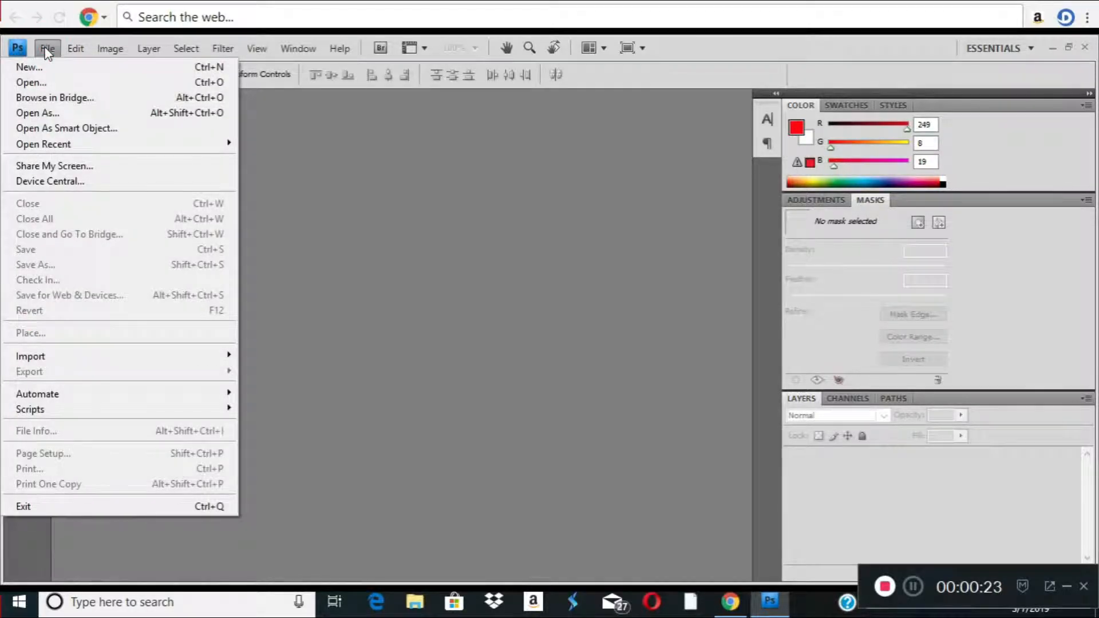
pyautogui.click(59, 81)
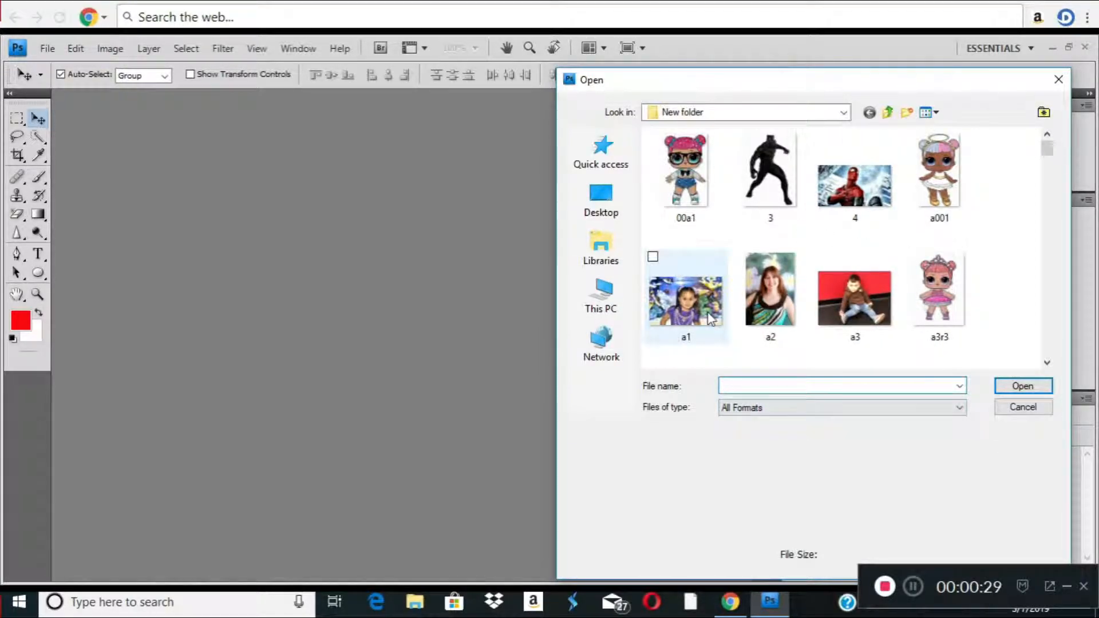
pyautogui.click(695, 308)
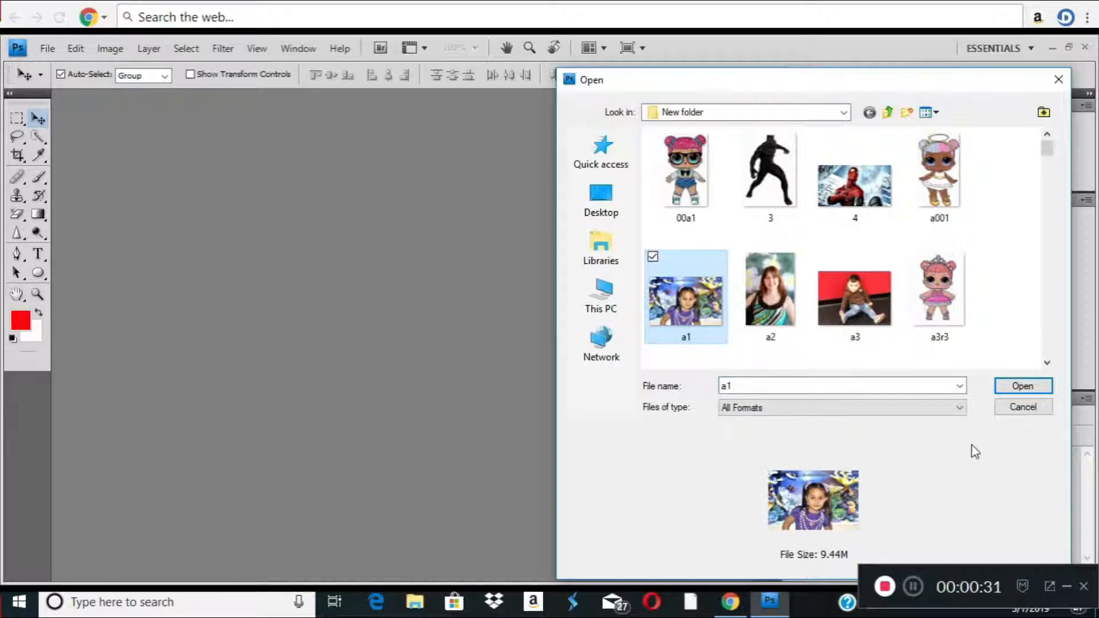
pyautogui.click(1030, 388)
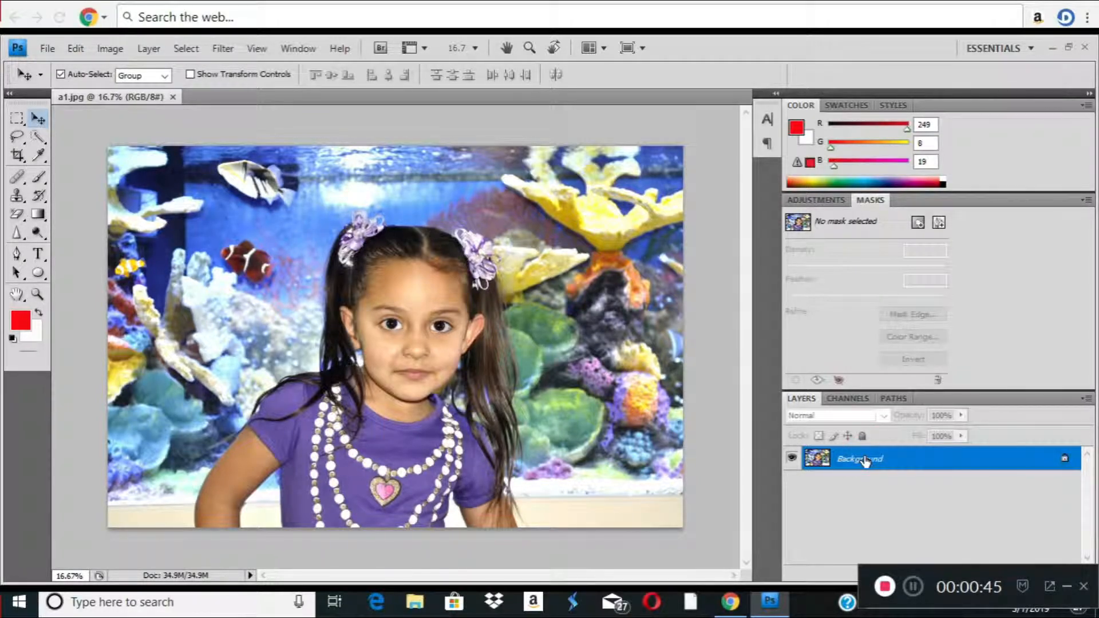
pyautogui.hotkey('ctrl', 'j')
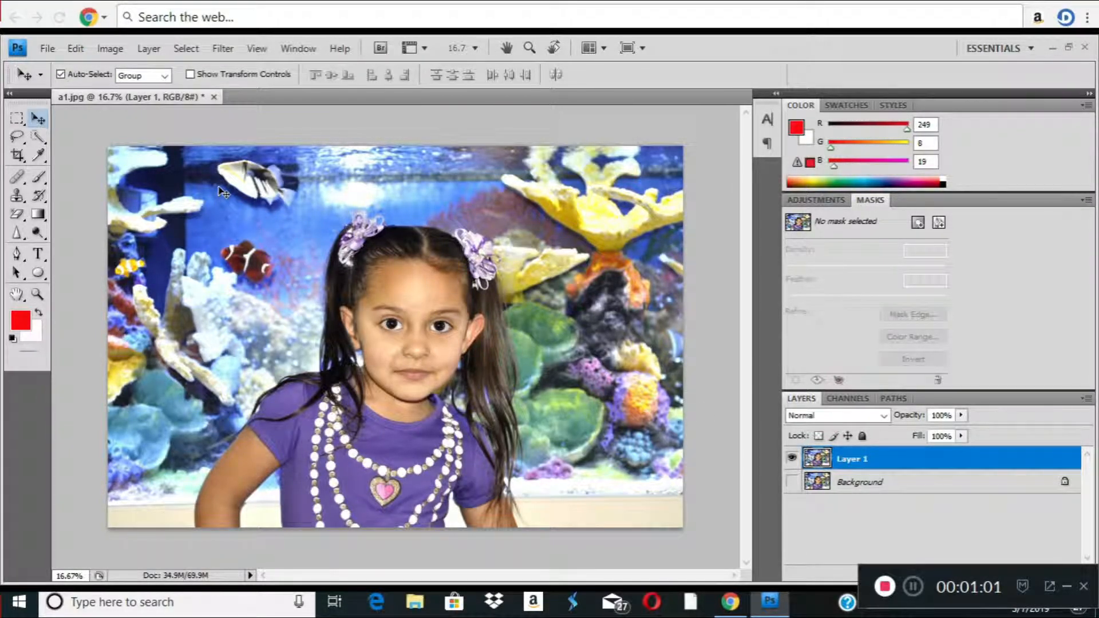
# - Draw a circular path with the Ellipse tool around the girl's head and upper body
pyautogui.click(39, 275)
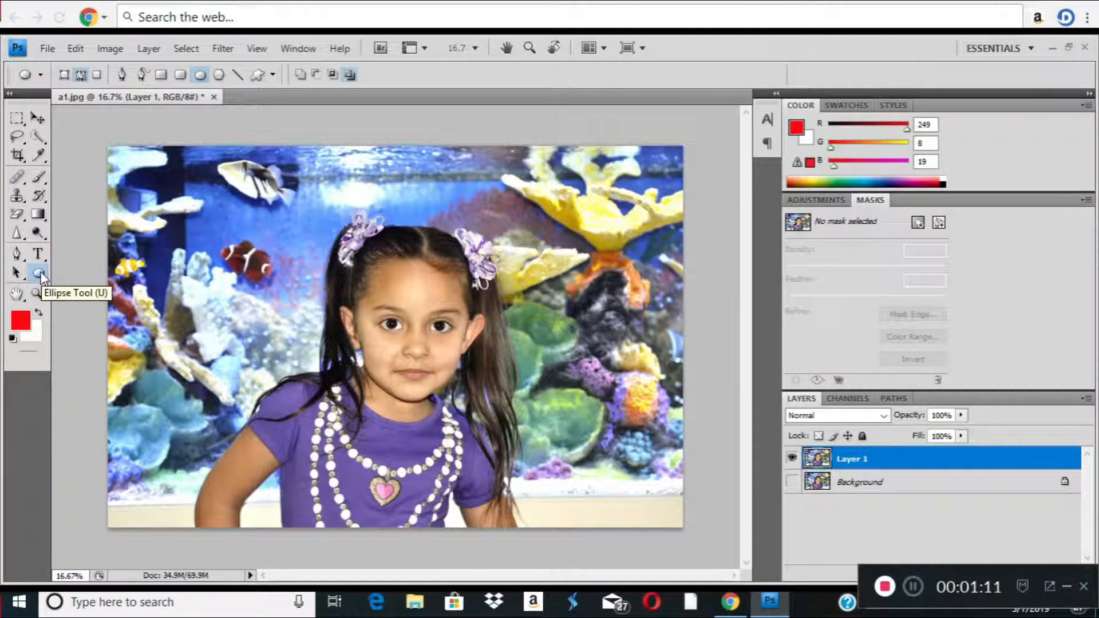
pyautogui.rightClick(40, 274)
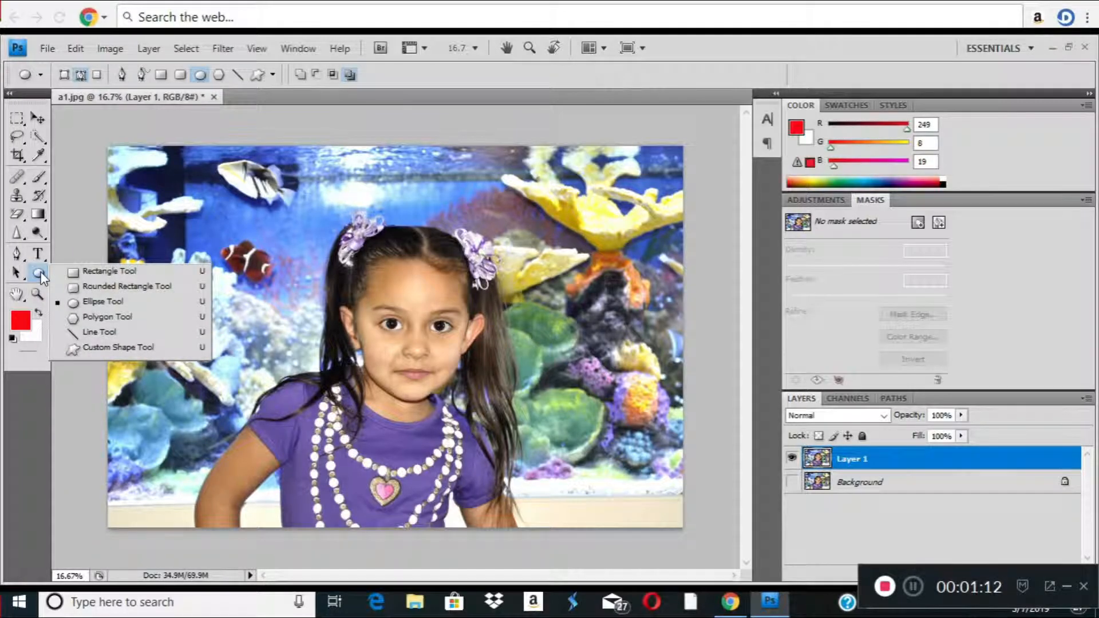
pyautogui.click(75, 303)
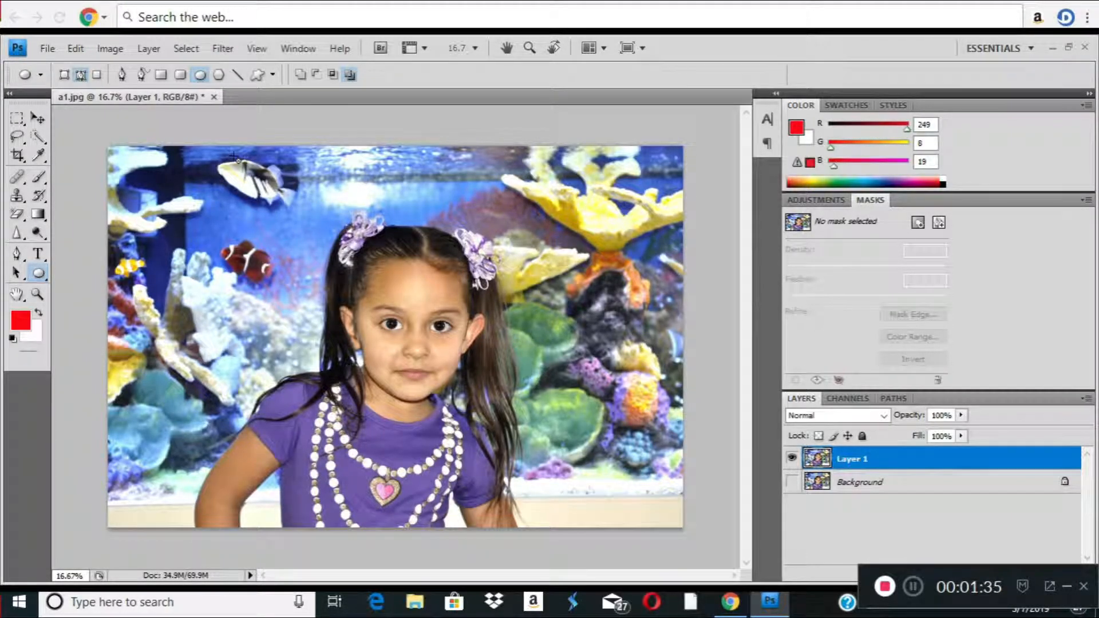
pyautogui.moveTo(234, 155); pyautogui.dragTo(607, 513)
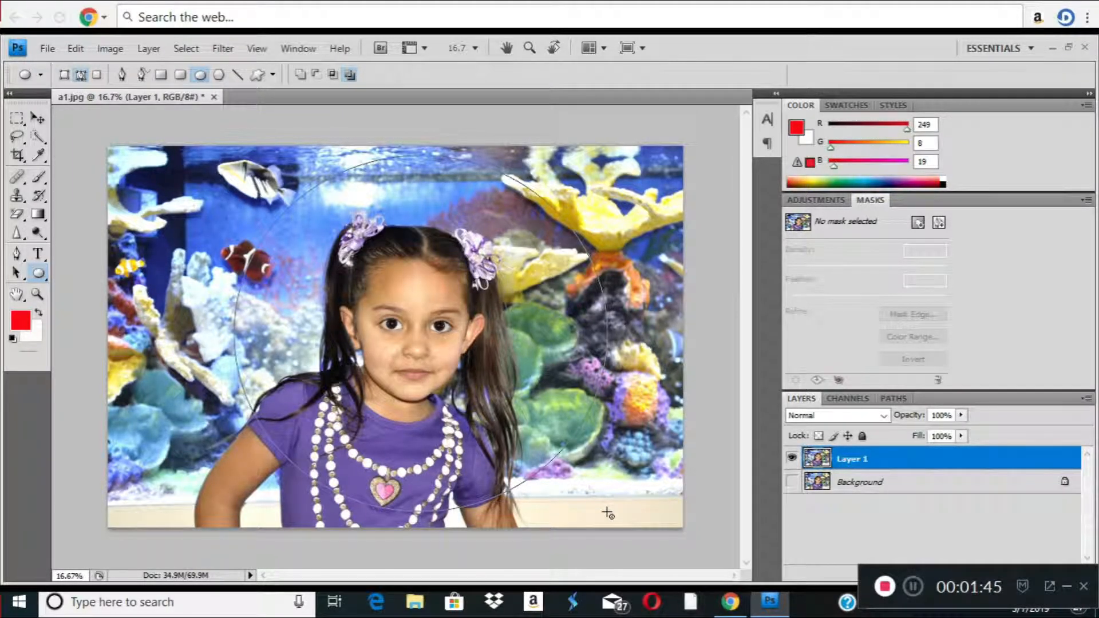
pyautogui.press('Escape')
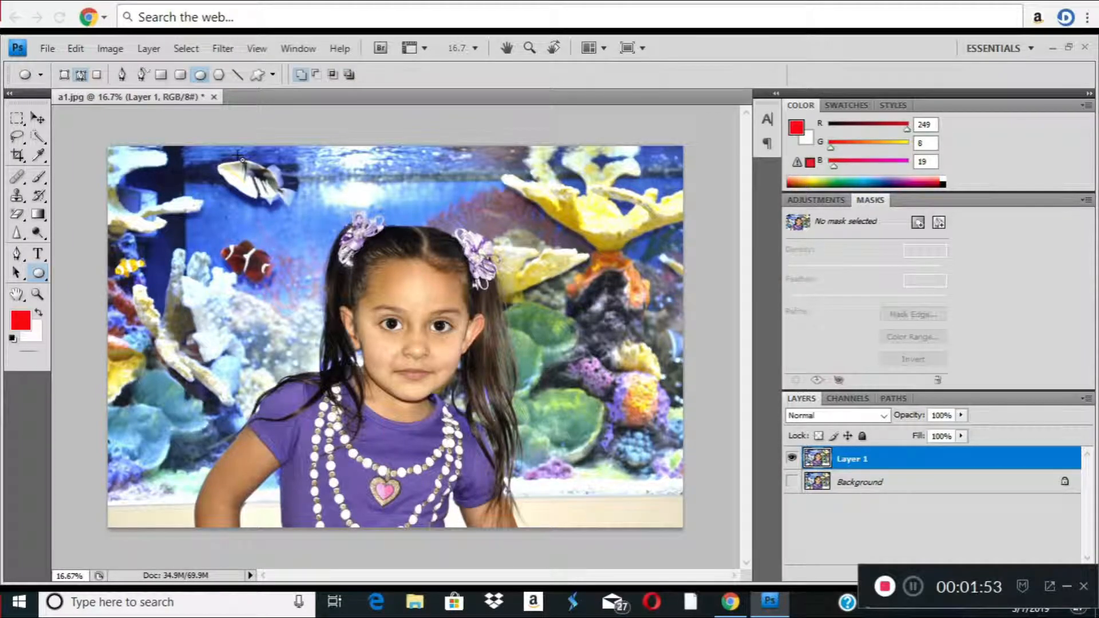
pyautogui.moveTo(237, 154); pyautogui.dragTo(599, 605)
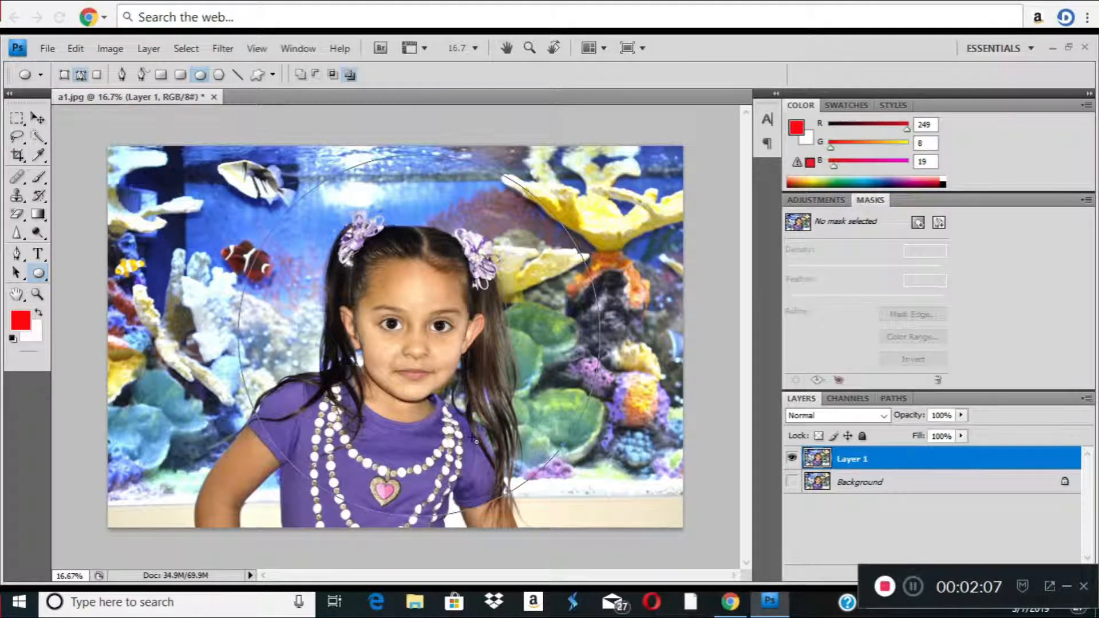
# - Make a new anti-aliased selection from the circular path with a feather radius of 0 pixels
pyautogui.rightClick(631, 326)
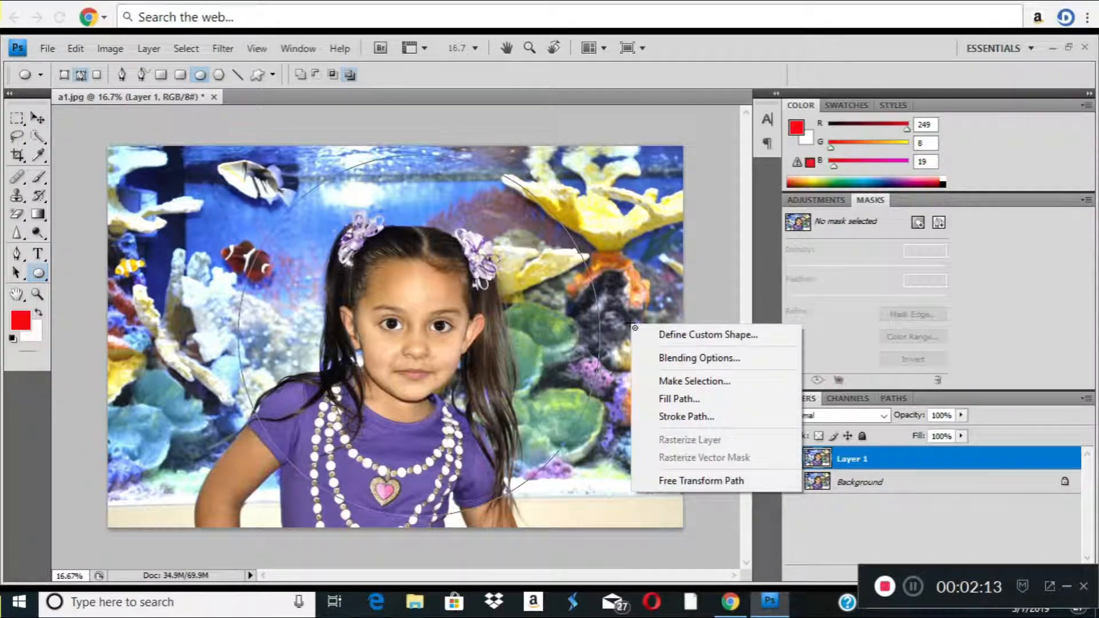
pyautogui.click(691, 380)
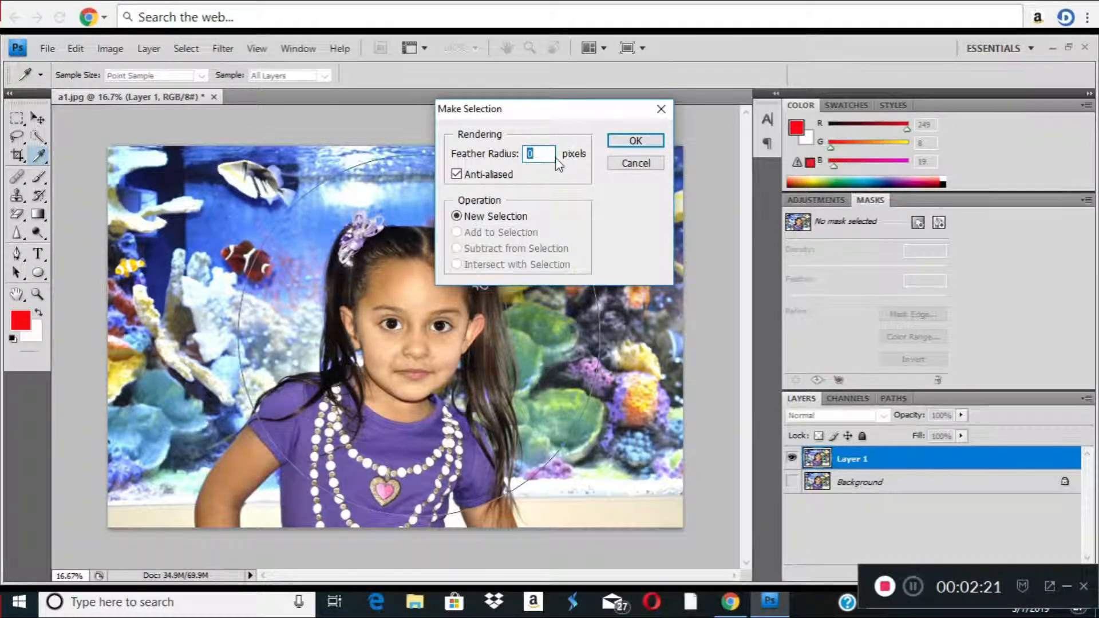
pyautogui.click(635, 141)
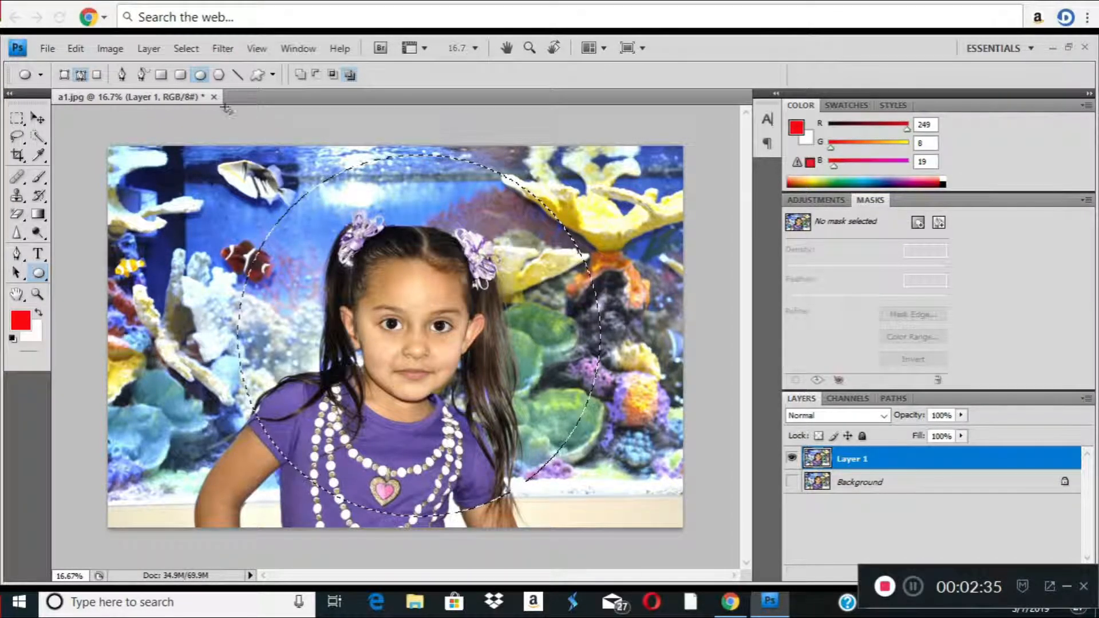
# - Invert the circular selection and clear everything outside the circle on Layer 1
pyautogui.click(187, 49)
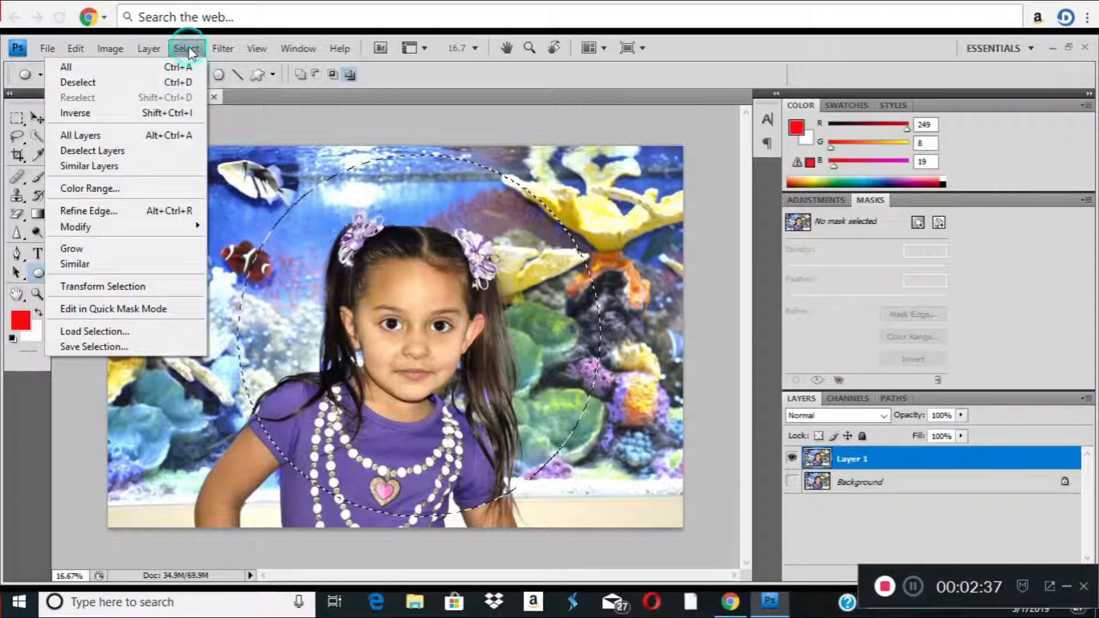
pyautogui.click(109, 114)
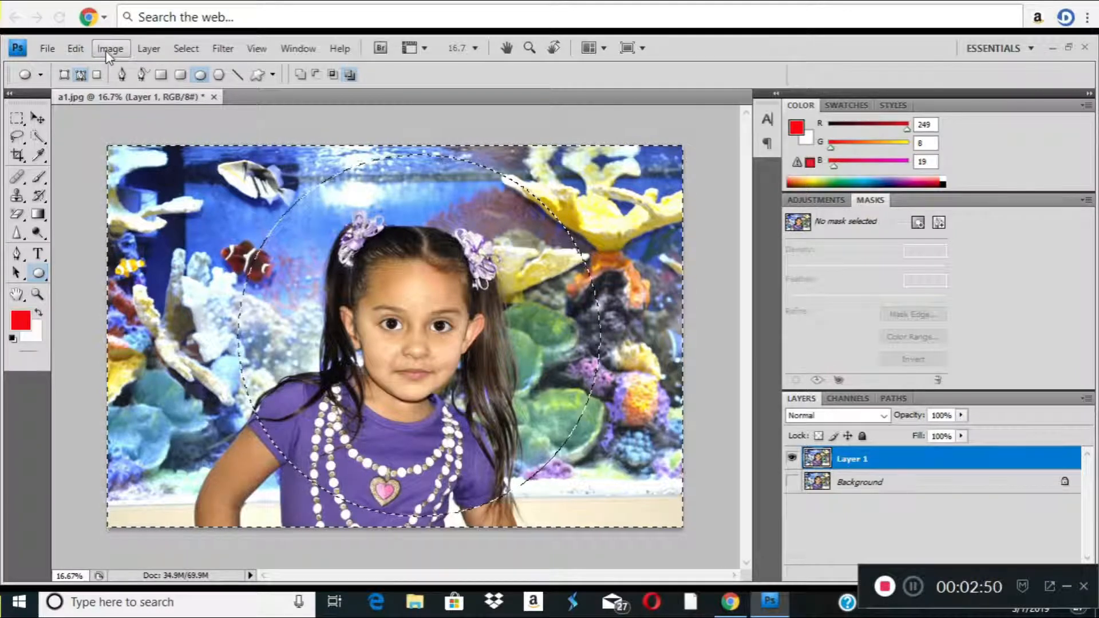
pyautogui.click(75, 49)
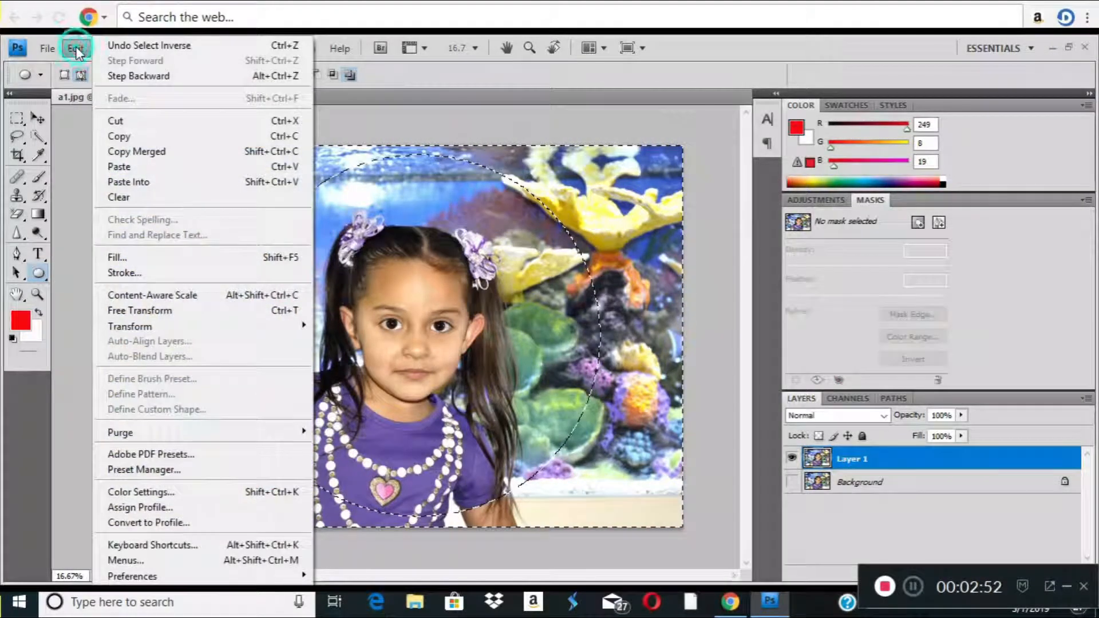
pyautogui.click(155, 199)
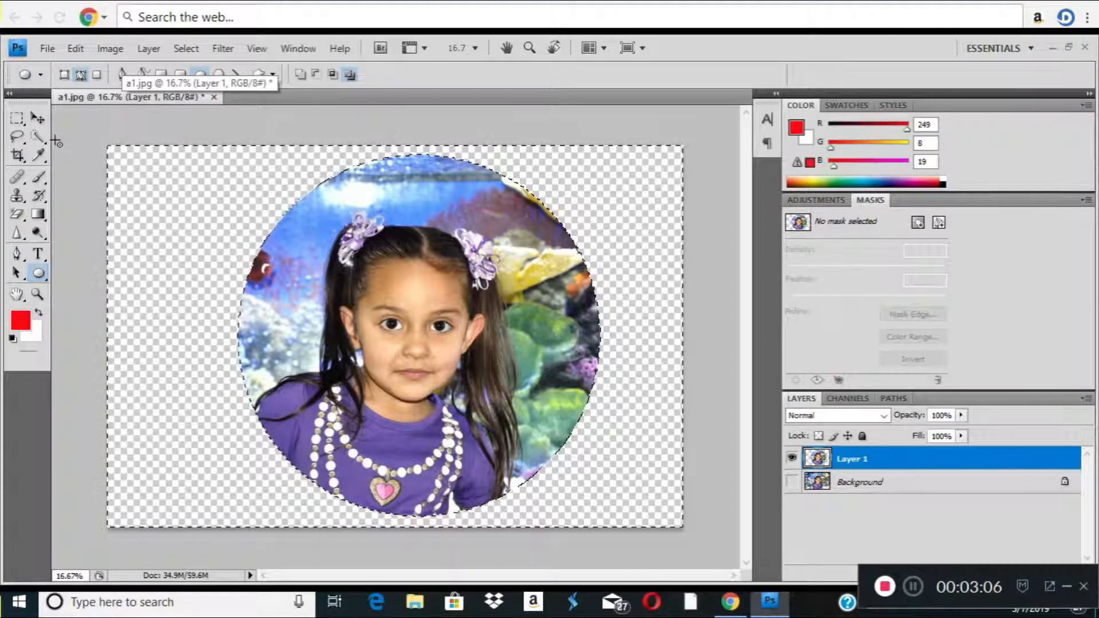
# - Deselect and crop the canvas closer to the circular cutout at full image height
pyautogui.click(18, 157)
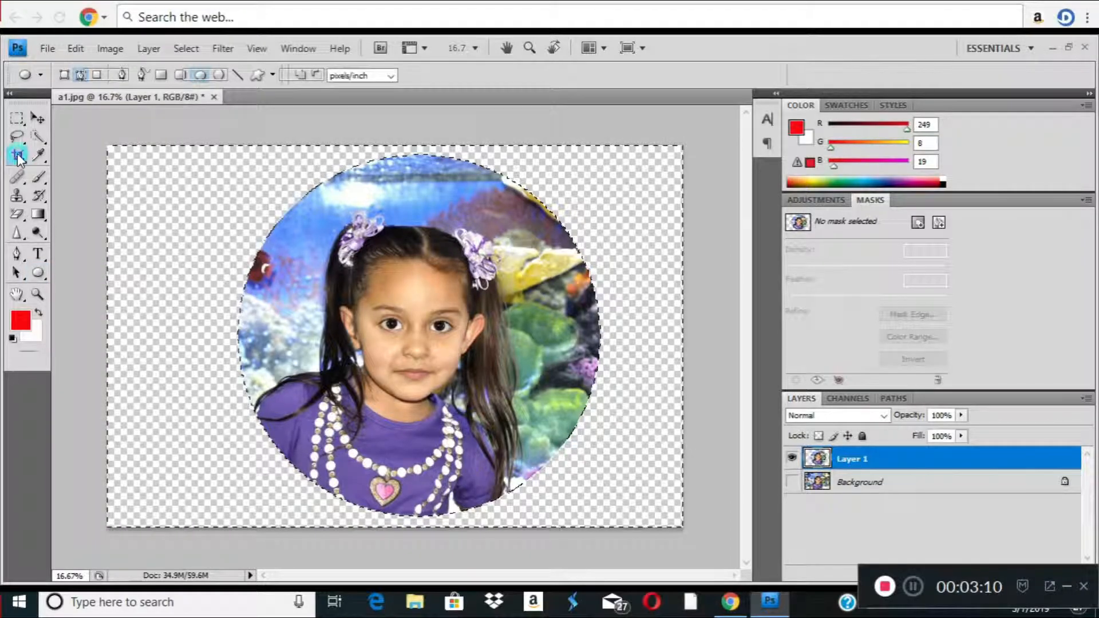
pyautogui.click(200, 160)
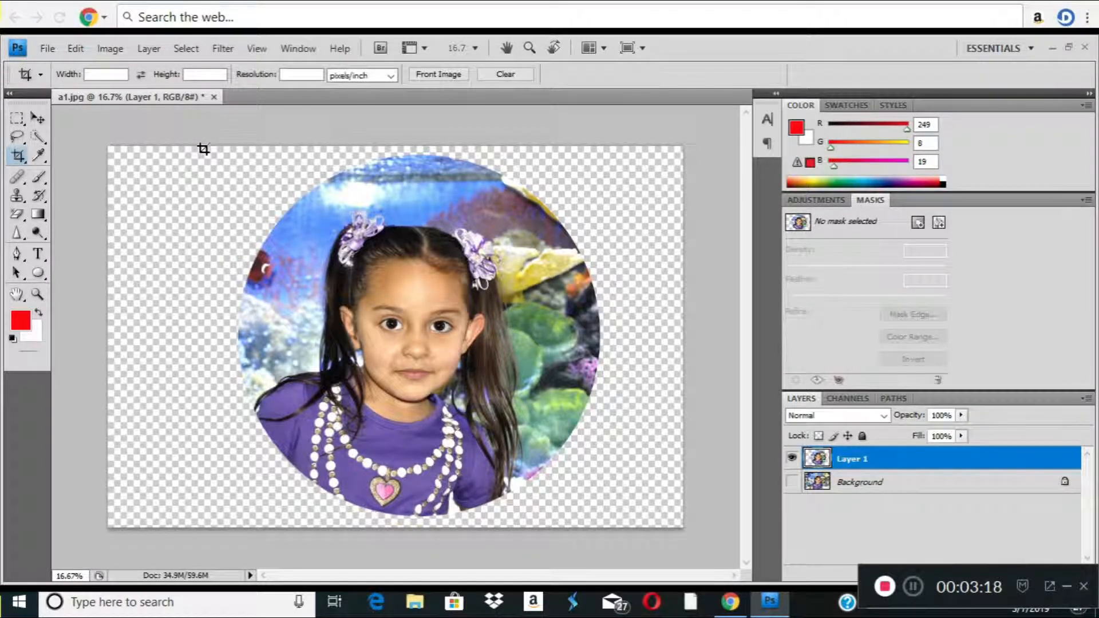
pyautogui.moveTo(204, 164); pyautogui.dragTo(632, 557)
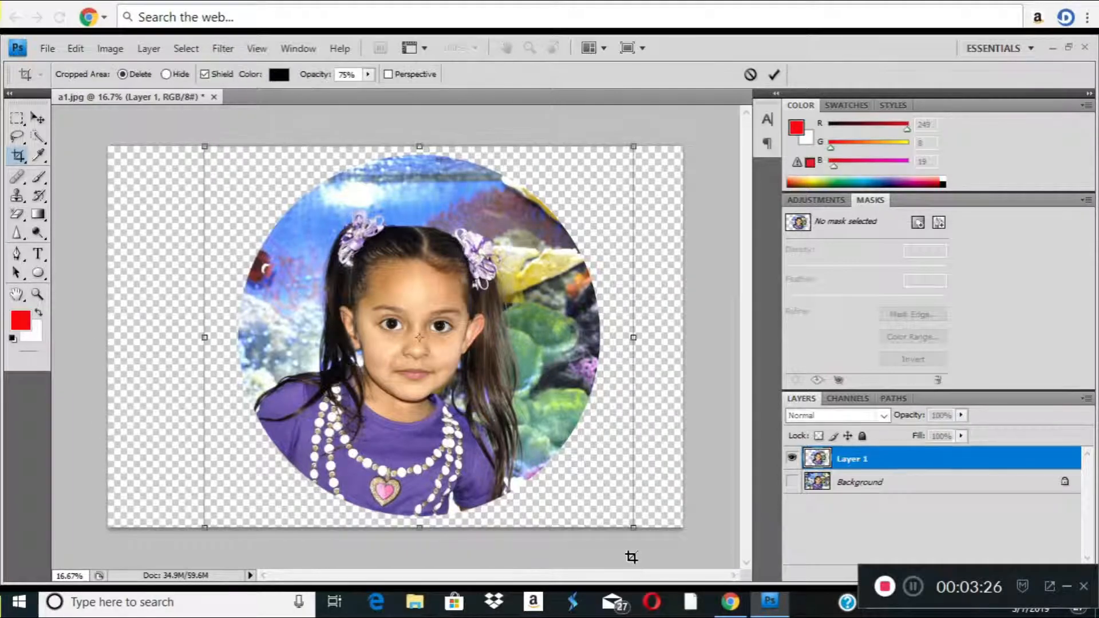
pyautogui.click(38, 119)
pyautogui.click(468, 248)
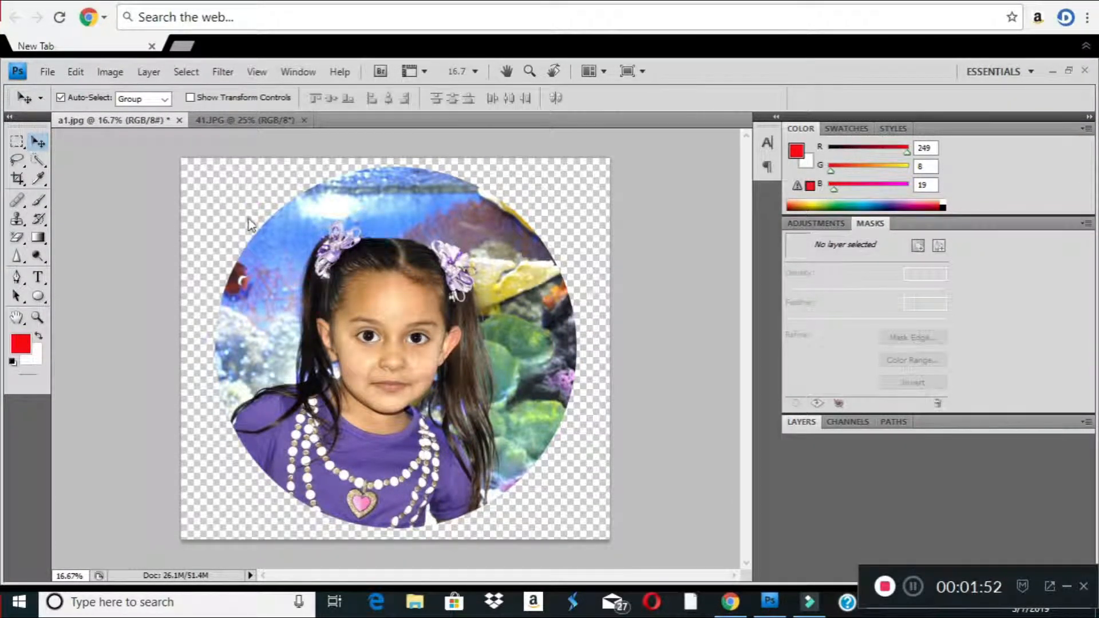
# - Save a copy of the circular cutout in PNG format as PHOTO2.png with no interlacing
pyautogui.click(48, 74)
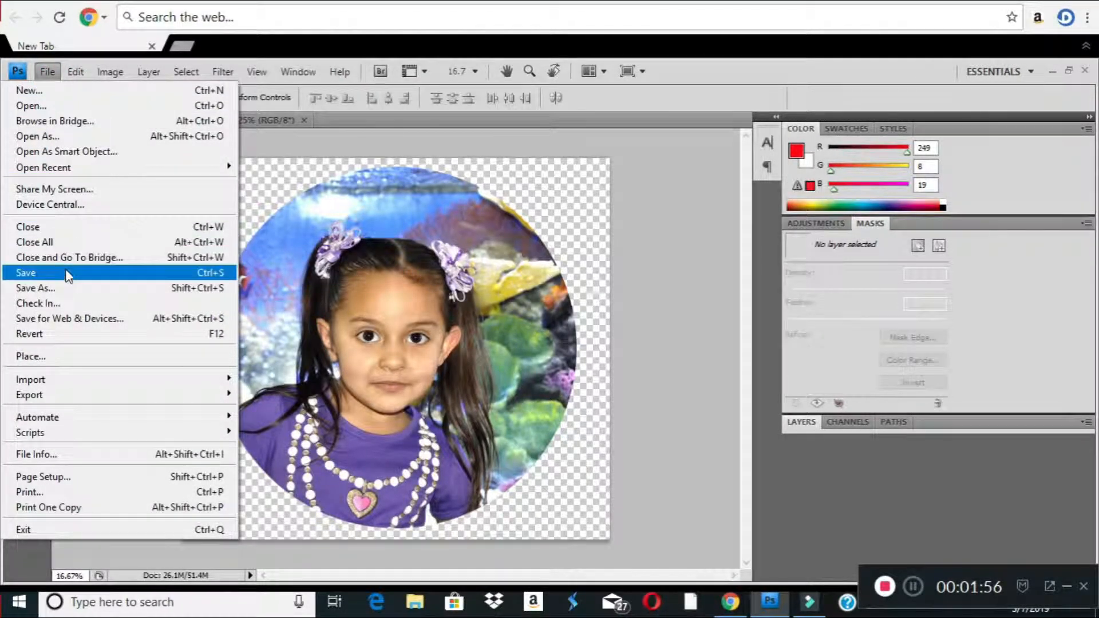
pyautogui.click(84, 289)
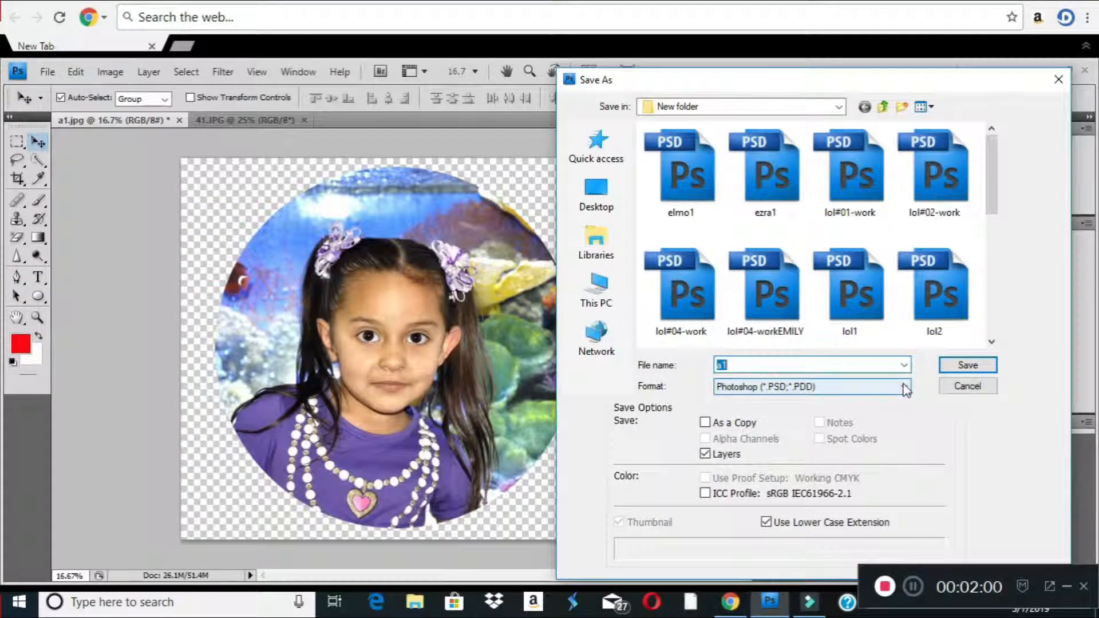
pyautogui.click(904, 387)
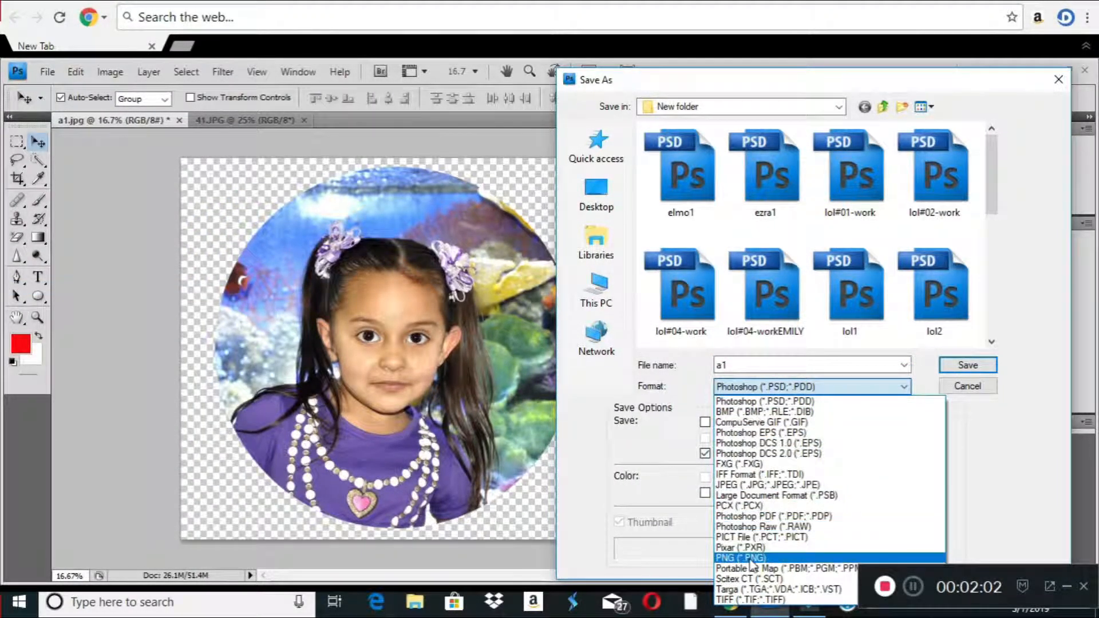
pyautogui.click(752, 558)
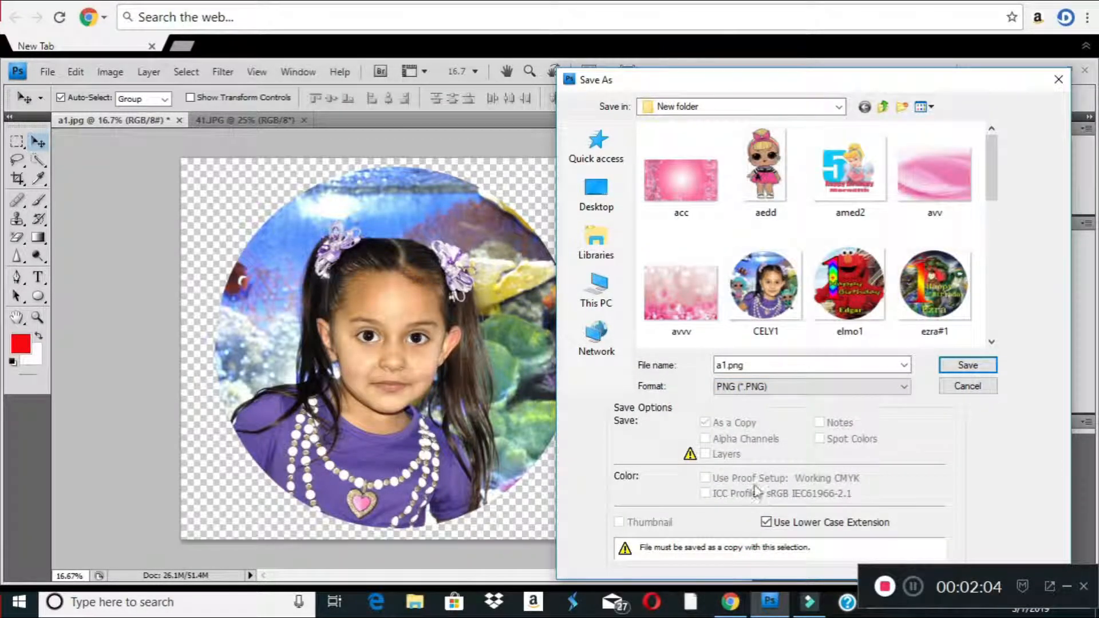
pyautogui.click(725, 365)
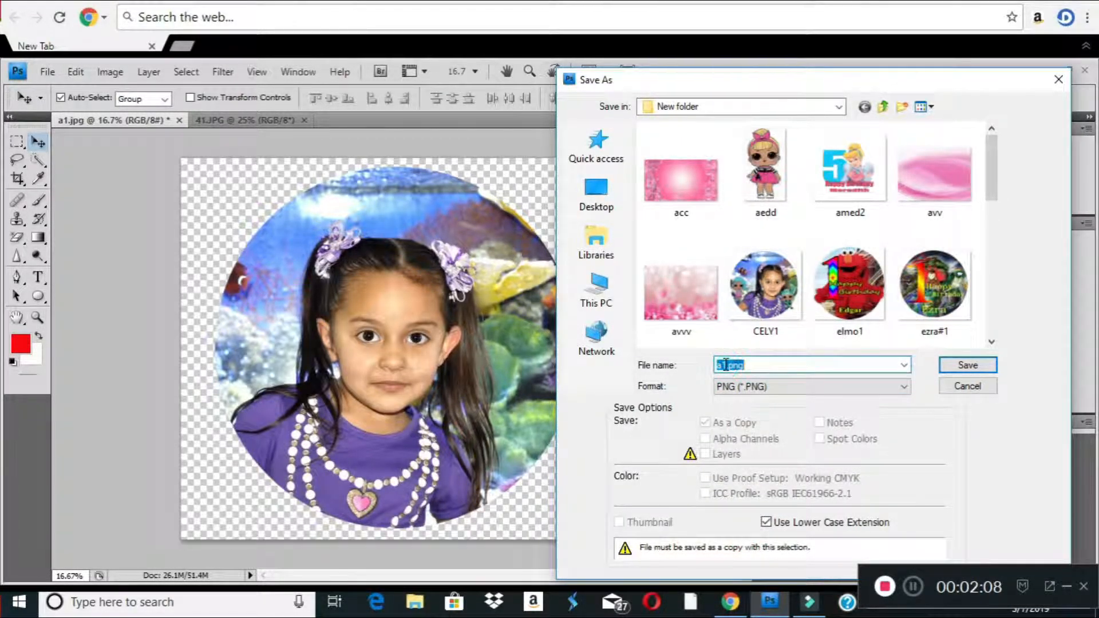
pyautogui.moveTo(727, 365); pyautogui.dragTo(709, 366)
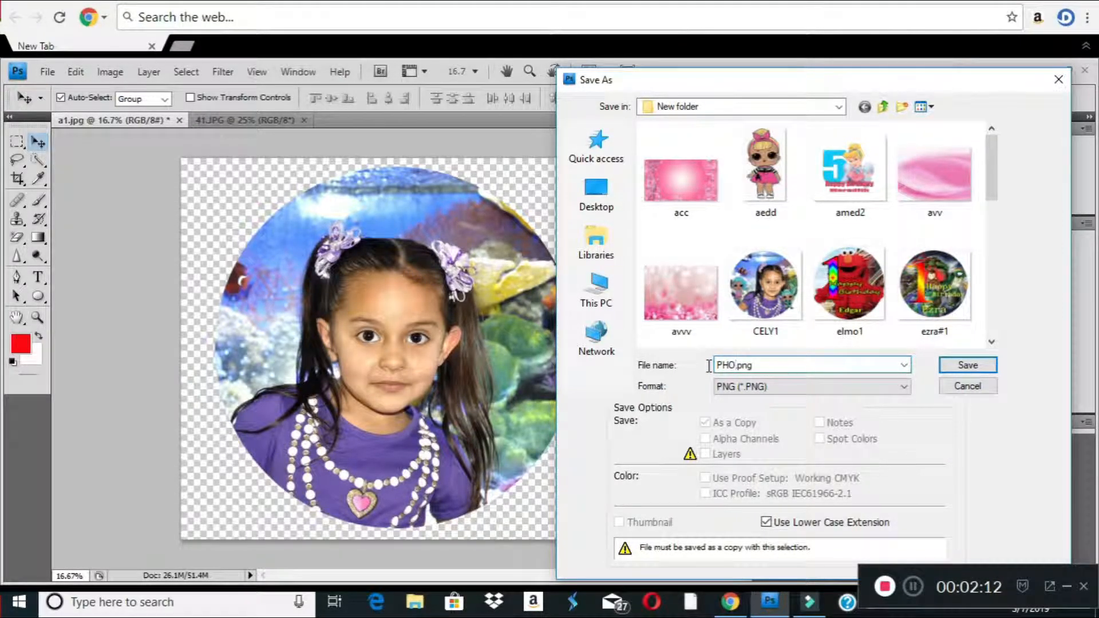
pyautogui.write('PHOTO2')
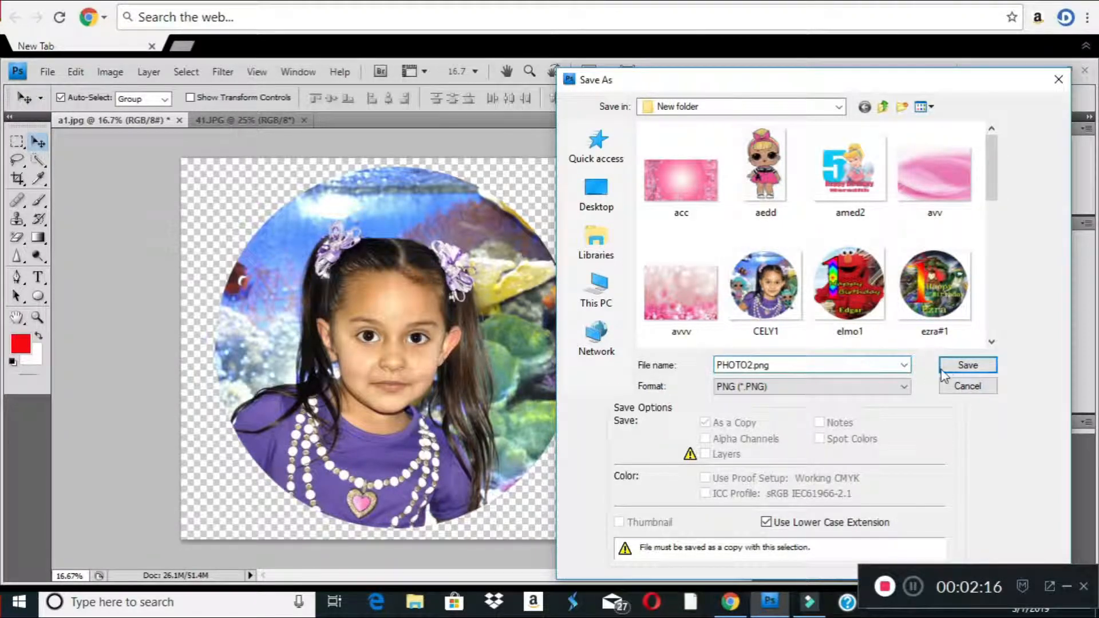
pyautogui.click(970, 365)
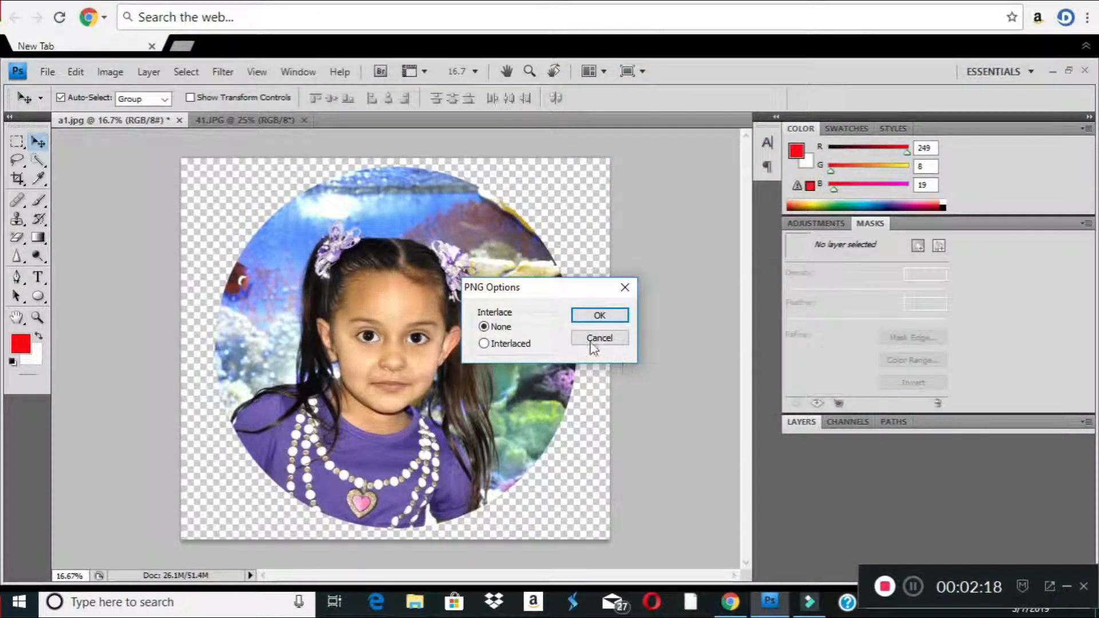
pyautogui.click(598, 315)
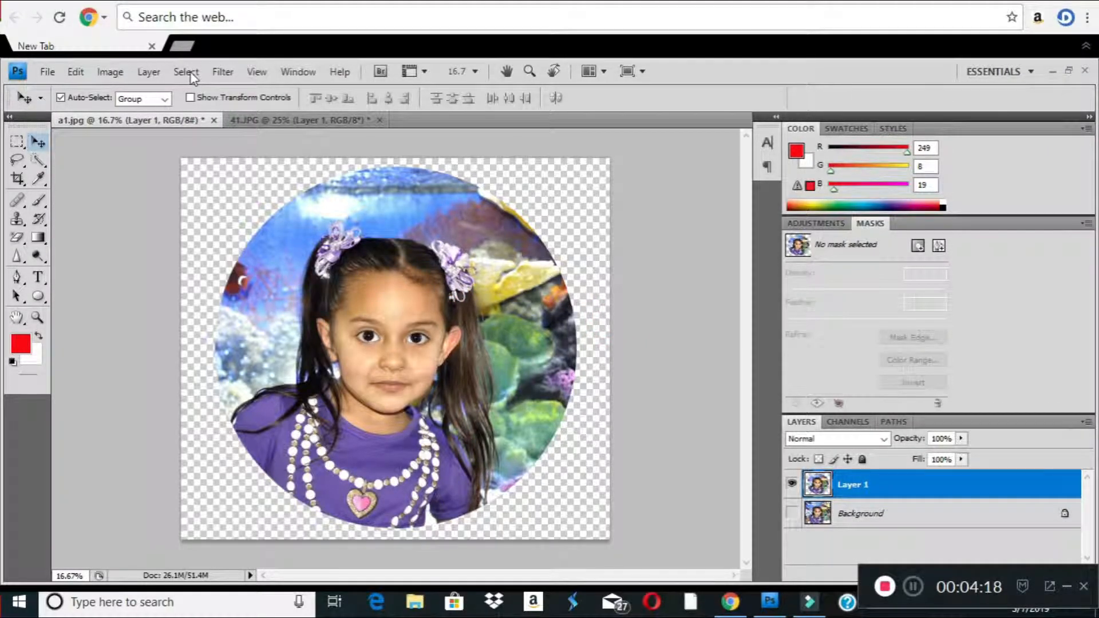
# - Copy the whole canvas of the circular cutout on Layer 1 and switch to the 41.JPG document
pyautogui.click(186, 72)
pyautogui.click(182, 90)
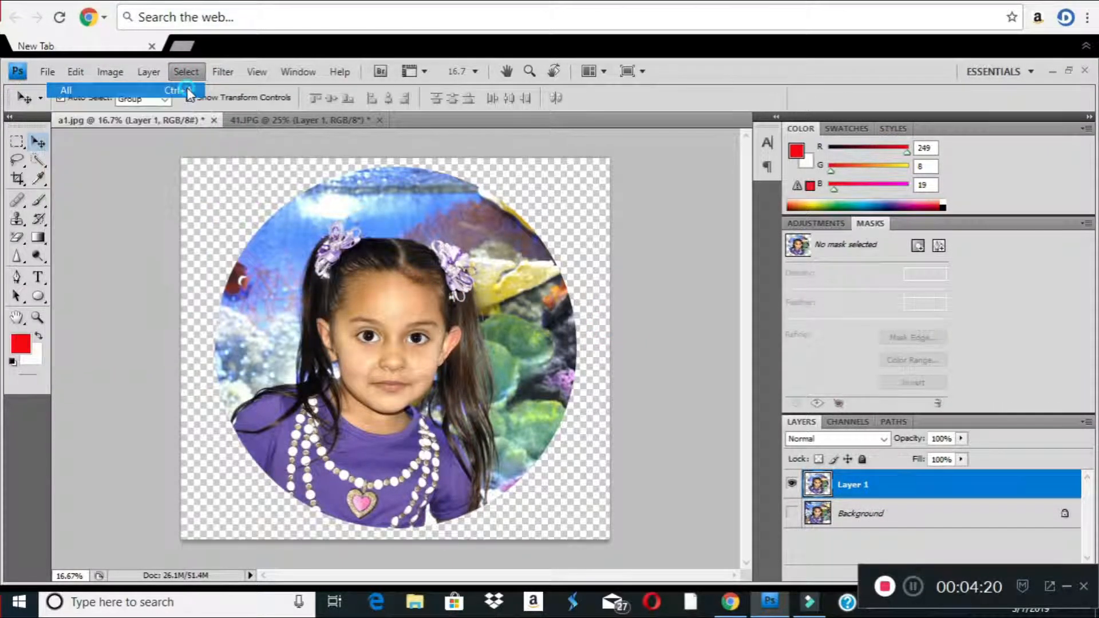
pyautogui.click(74, 72)
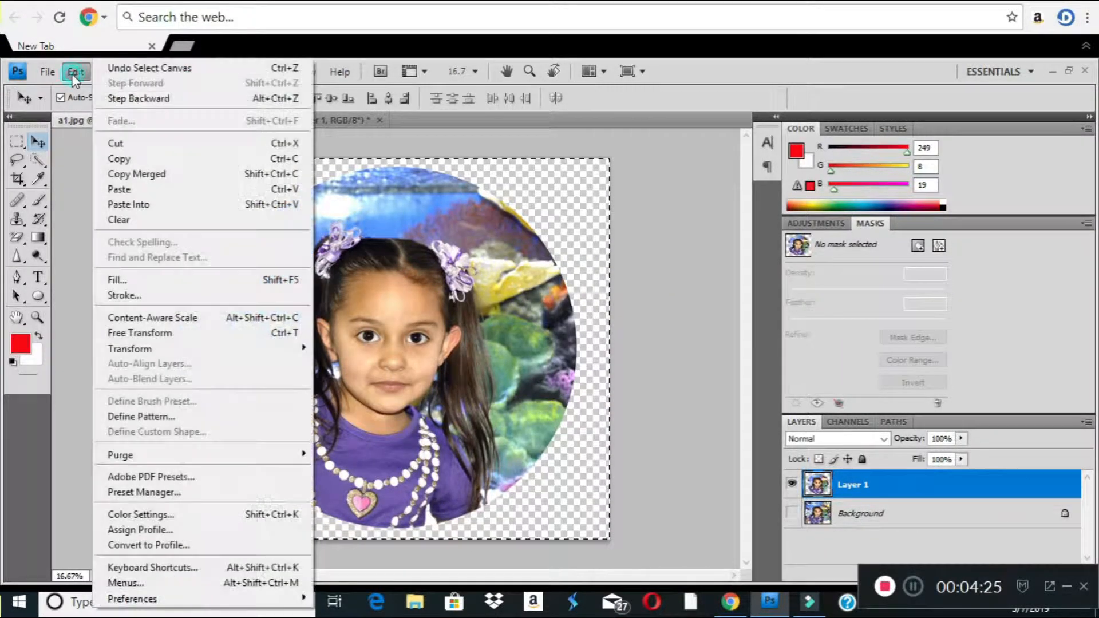
pyautogui.click(145, 159)
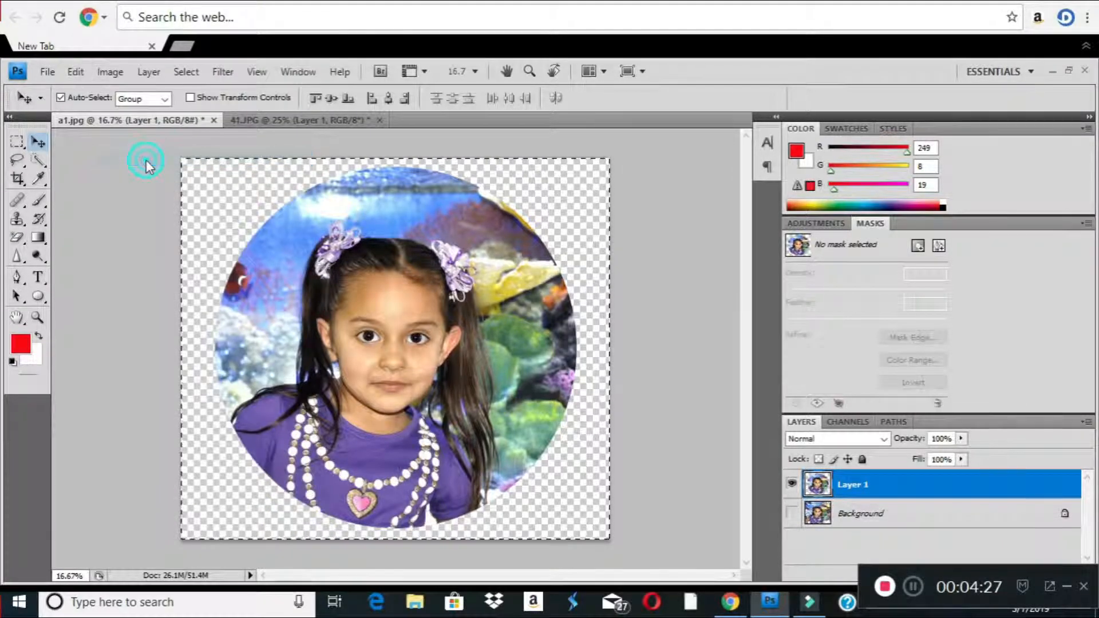
pyautogui.click(298, 122)
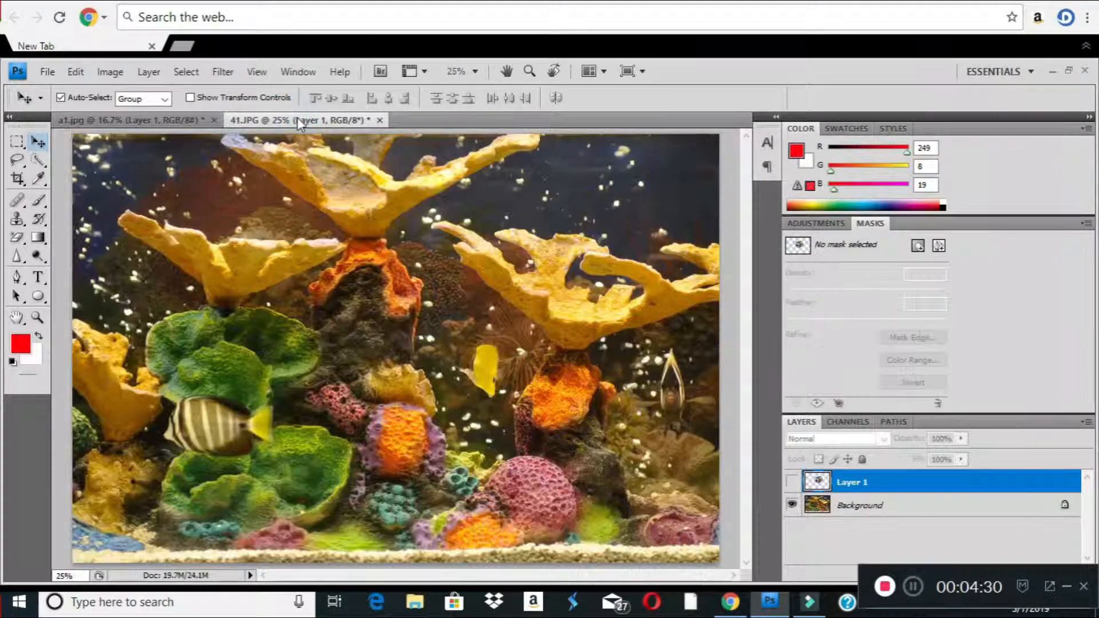
# - Paste the circular cutout into the aquarium image and free-transform it to about 42.5% width and 39.4% height over the left corals
pyautogui.click(76, 73)
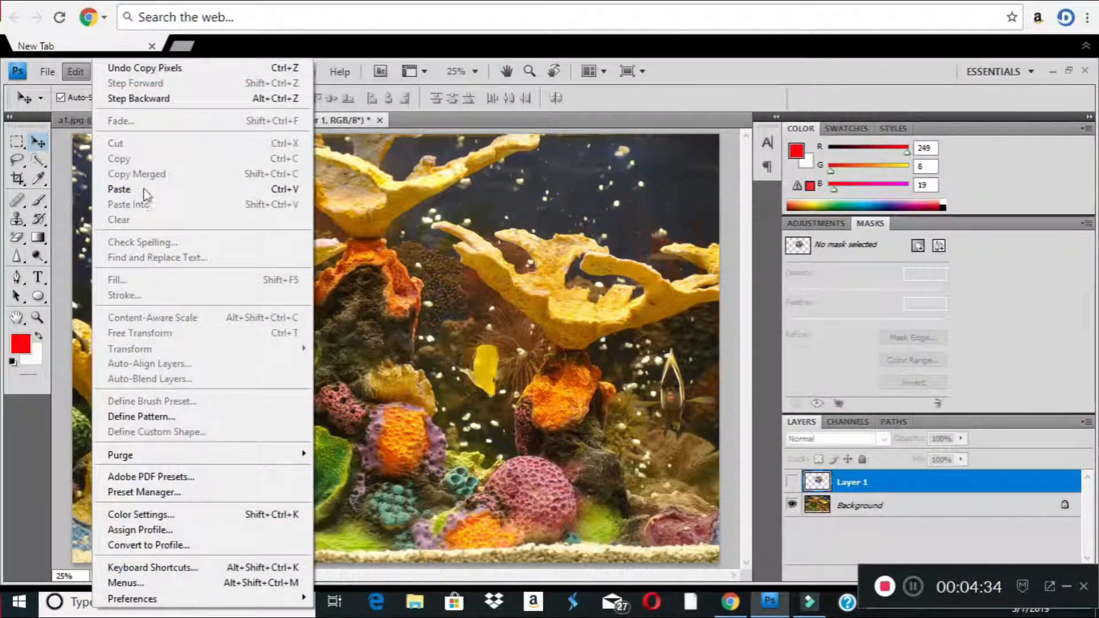
pyautogui.click(151, 189)
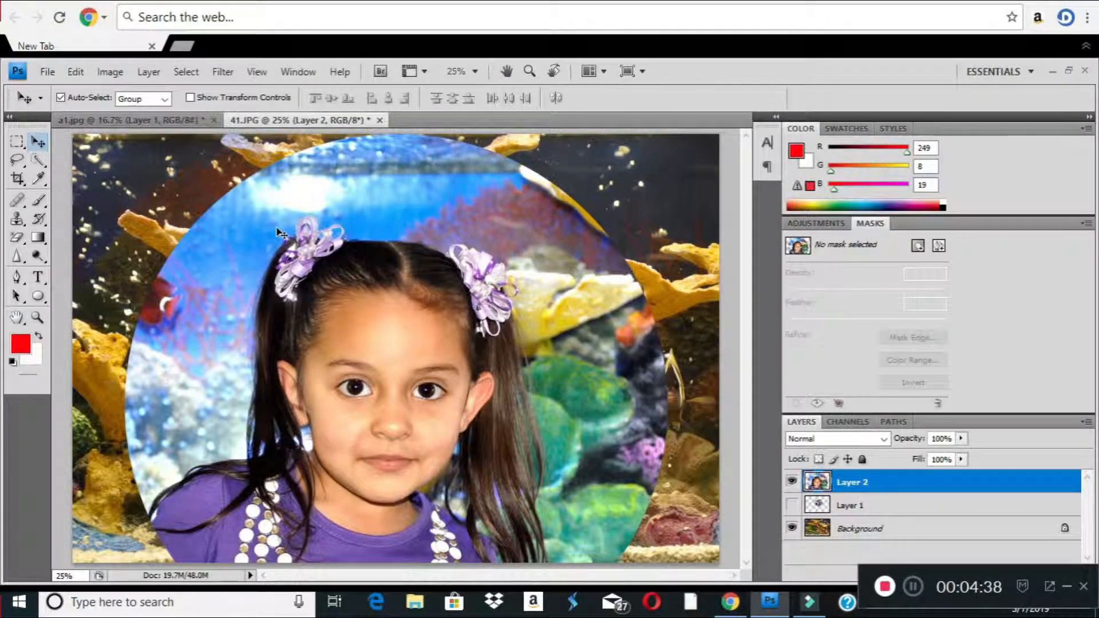
pyautogui.click(75, 73)
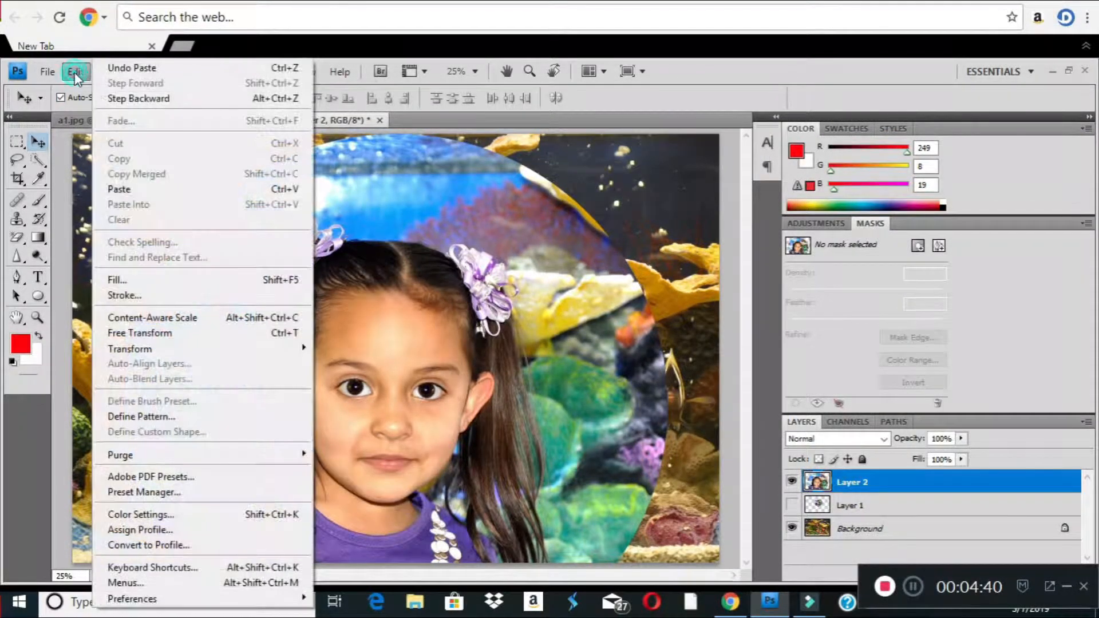
pyautogui.click(158, 335)
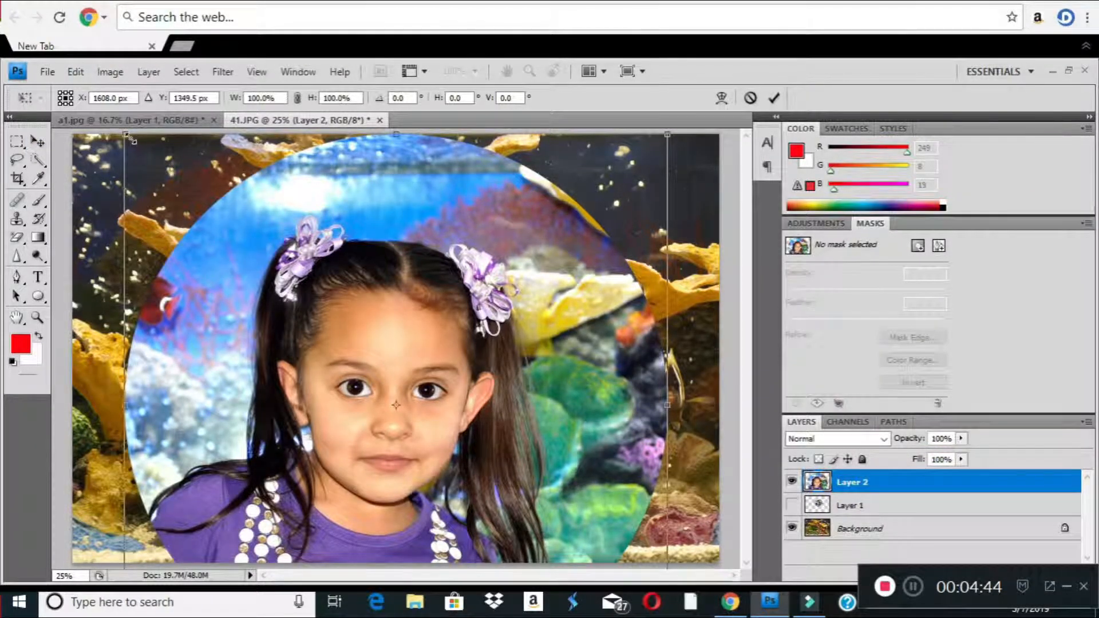
pyautogui.moveTo(127, 139); pyautogui.dragTo(407, 426)
pyautogui.moveTo(516, 502); pyautogui.dragTo(276, 307)
pyautogui.moveTo(430, 480); pyautogui.dragTo(393, 436)
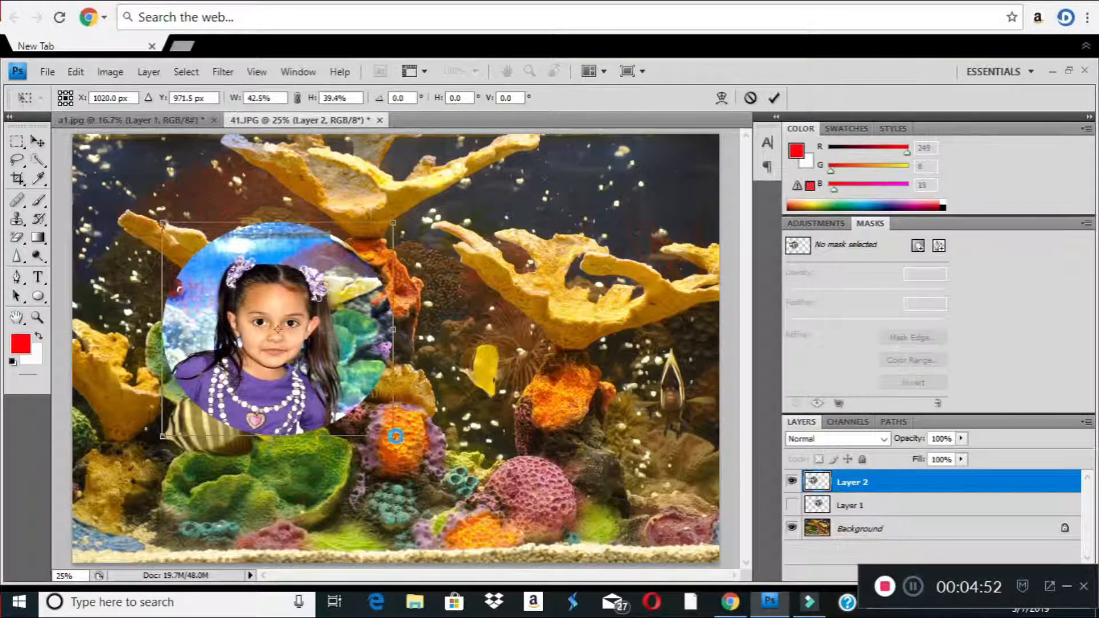
pyautogui.click(36, 140)
pyautogui.click(472, 246)
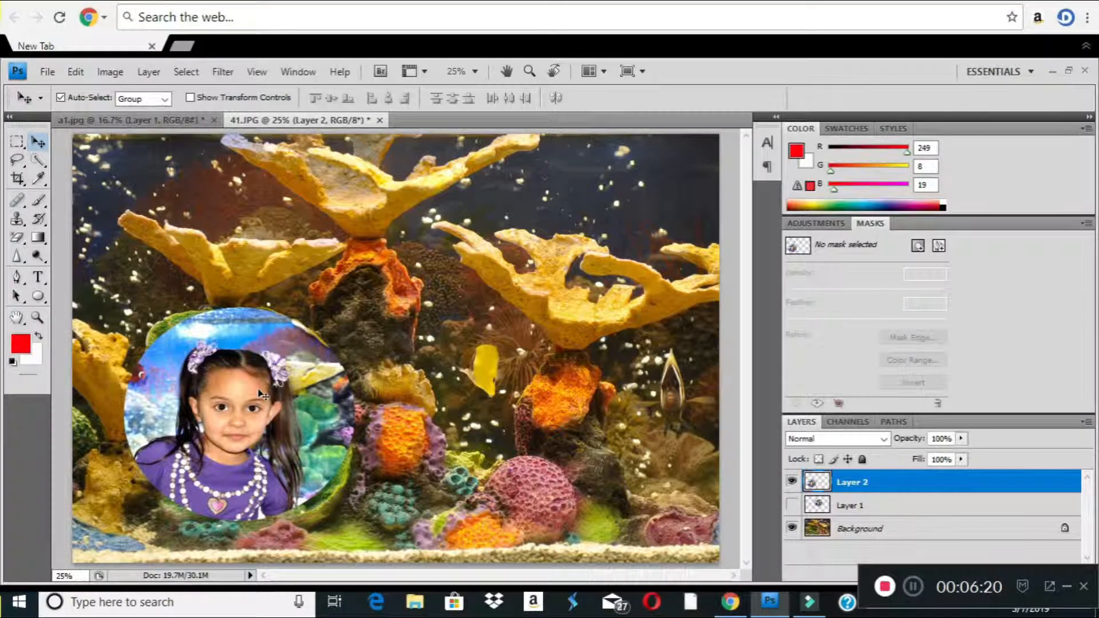
# - Move the circular portrait on Layer 2 from the lower-left corals through the centre to the aquarium image's upper right
pyautogui.moveTo(261, 394); pyautogui.dragTo(378, 294)
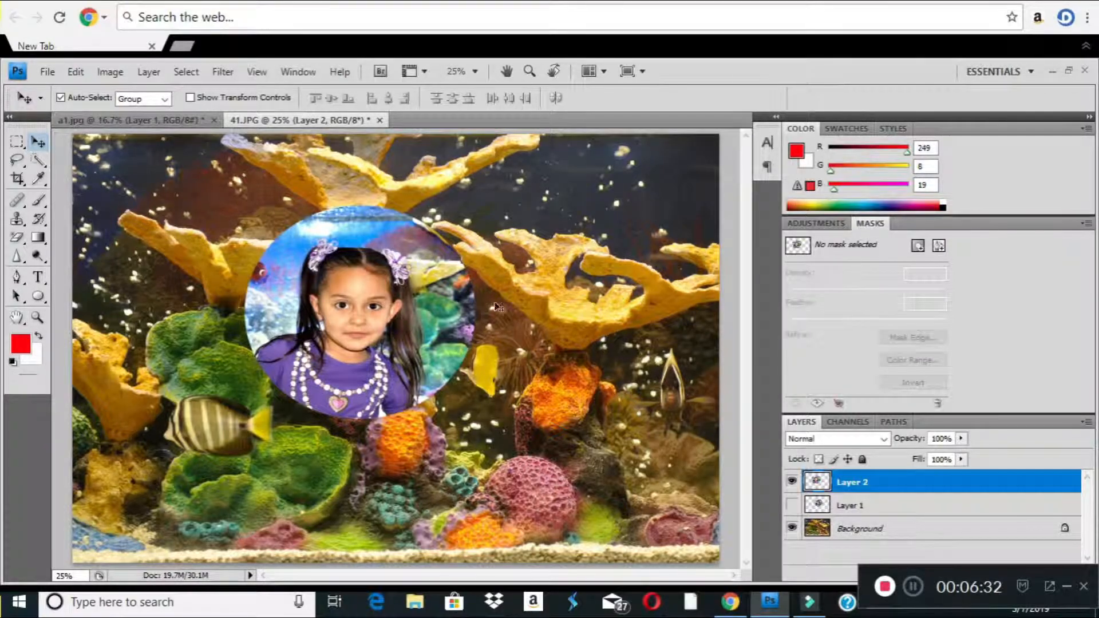
pyautogui.moveTo(384, 313); pyautogui.dragTo(593, 265)
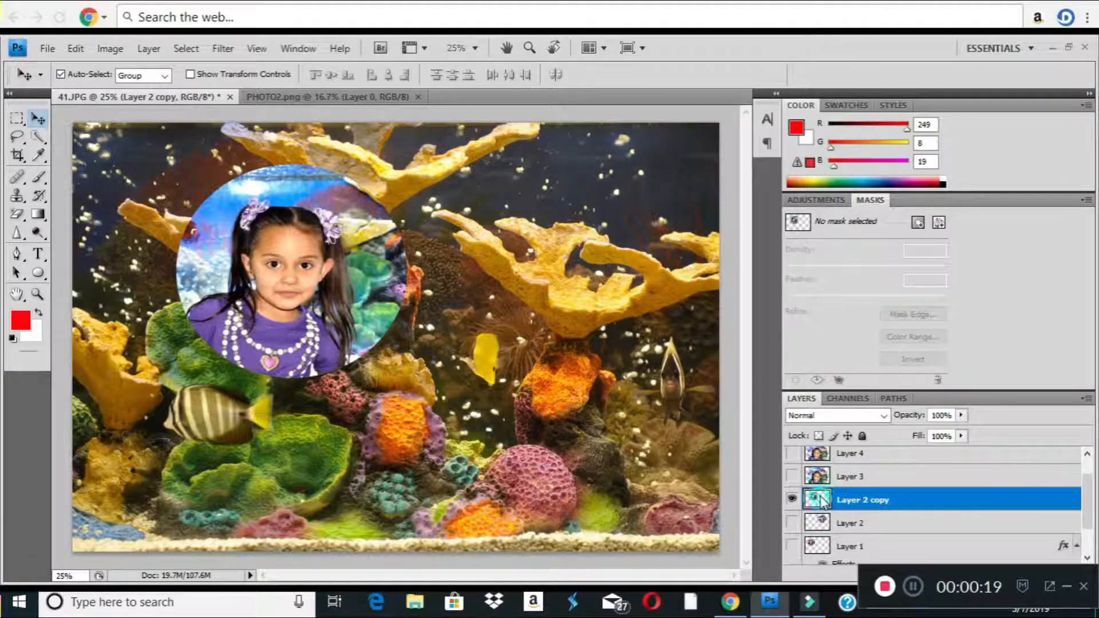
# - Add an 18 px outside Stroke layer style in cyan (09d8f0) to the circular portrait on Layer 2 copy
pyautogui.doubleClick(822, 501)
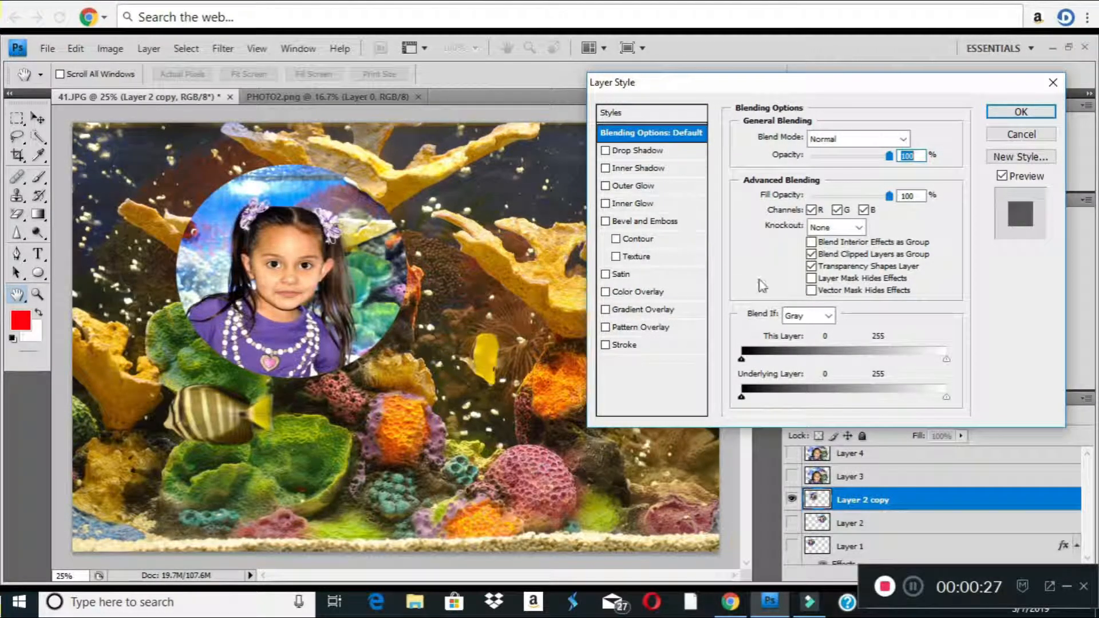
pyautogui.click(624, 346)
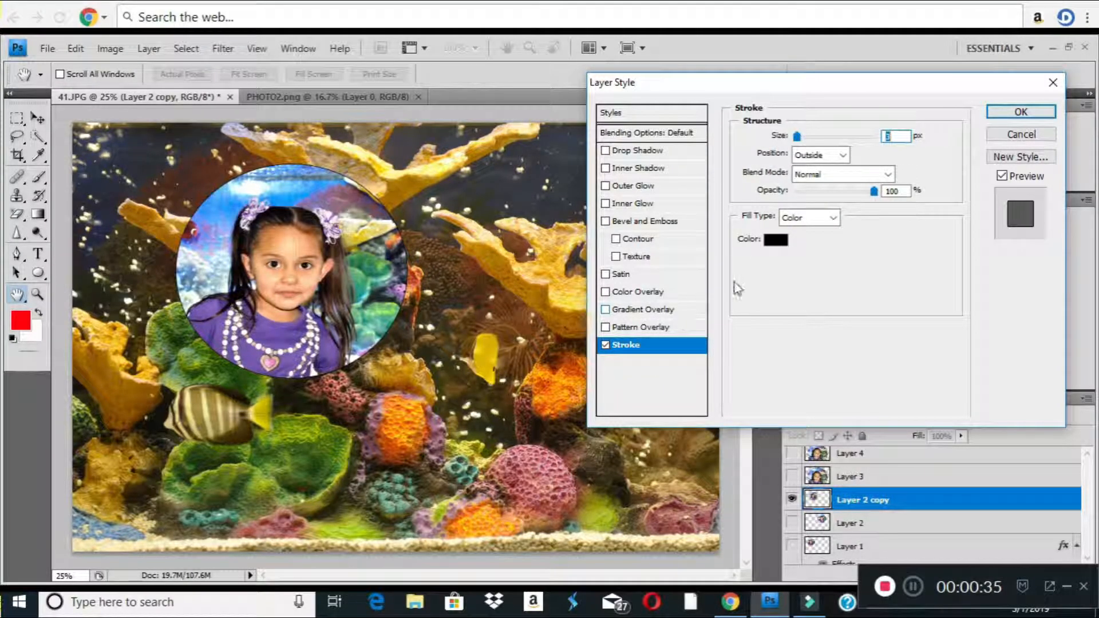
pyautogui.click(776, 241)
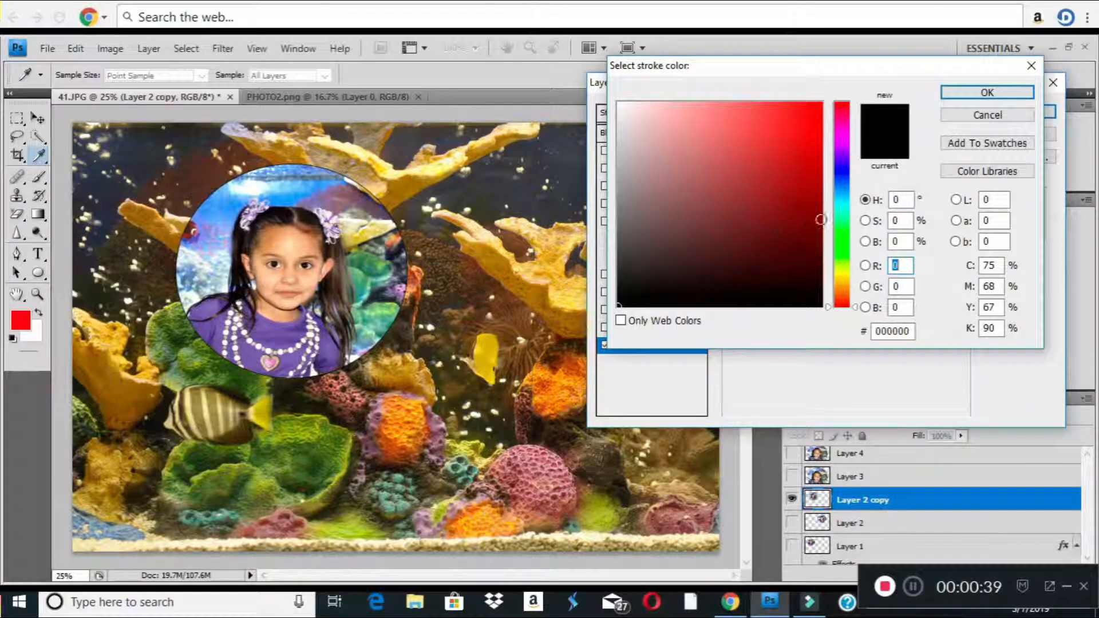
pyautogui.click(843, 201)
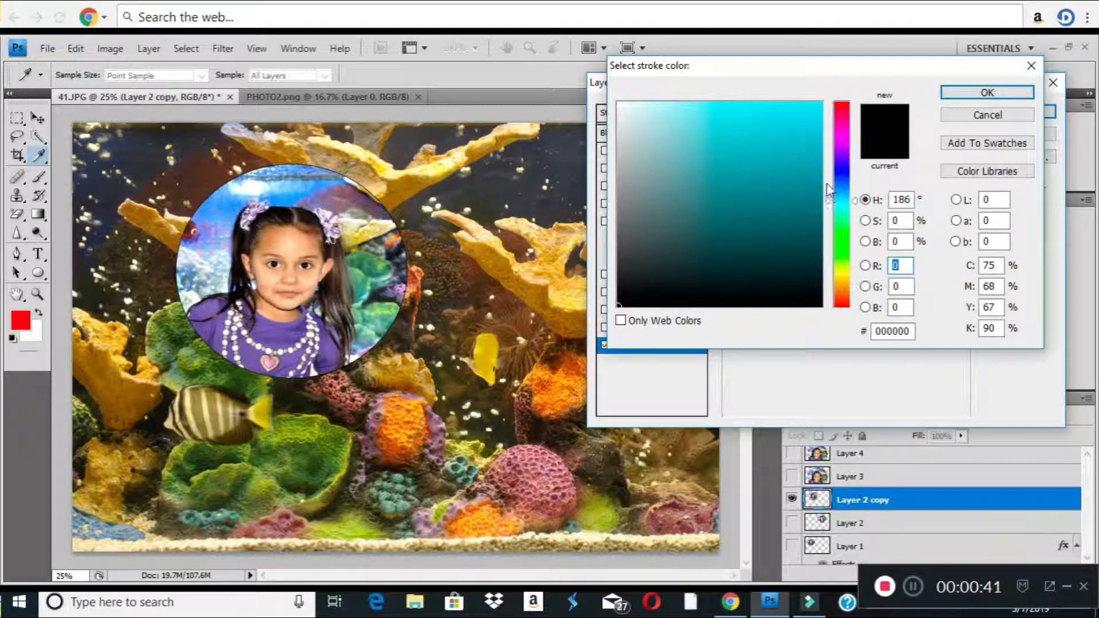
pyautogui.click(814, 114)
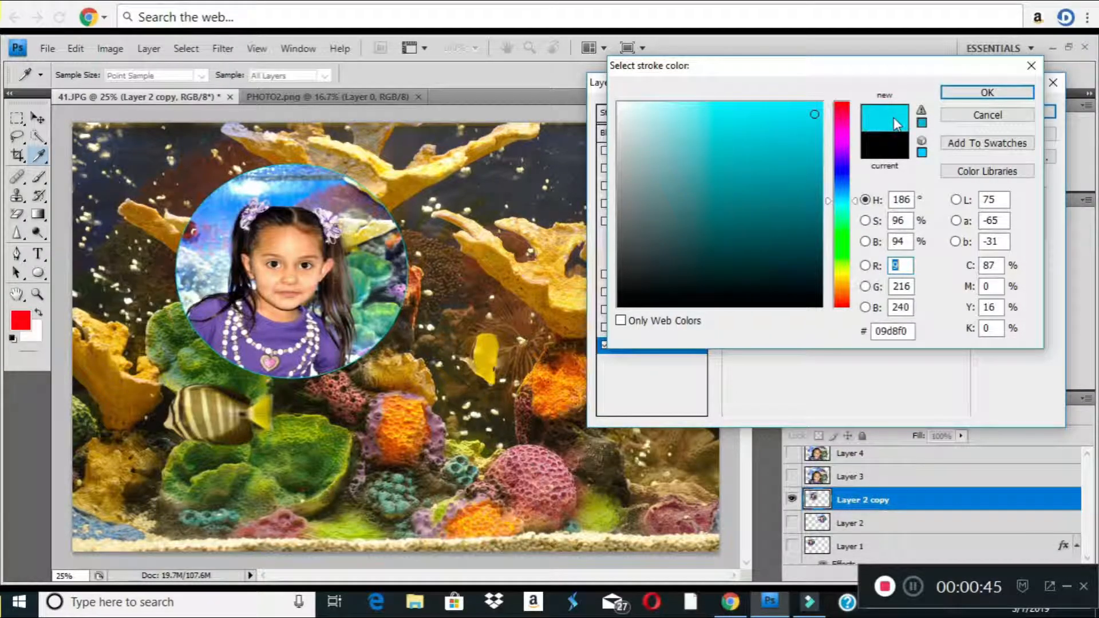
pyautogui.click(974, 92)
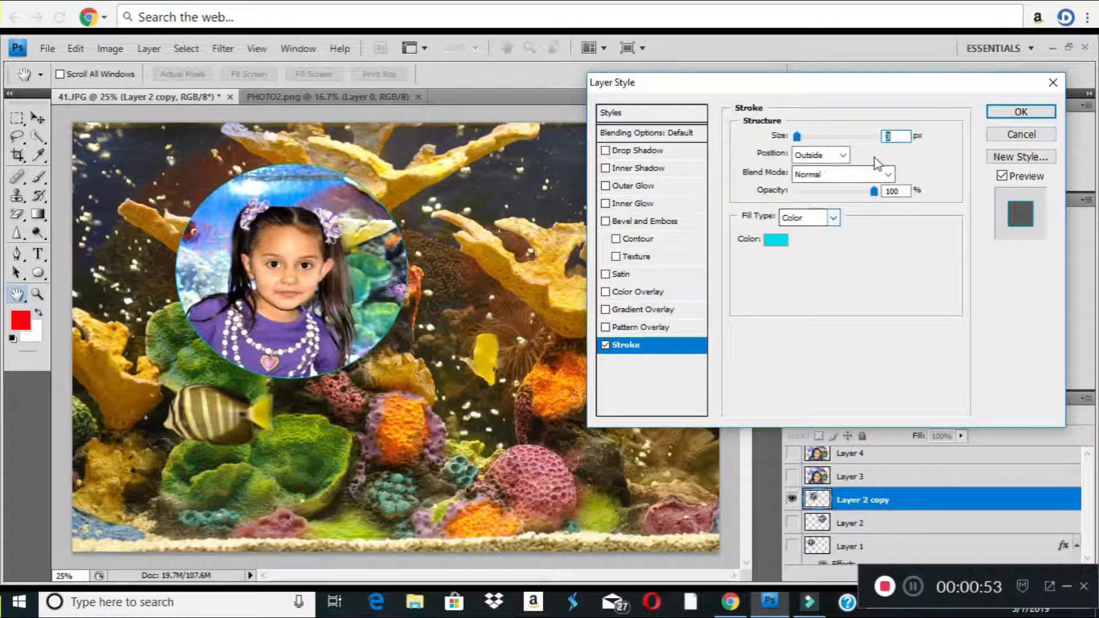
pyautogui.moveTo(799, 138); pyautogui.dragTo(807, 141)
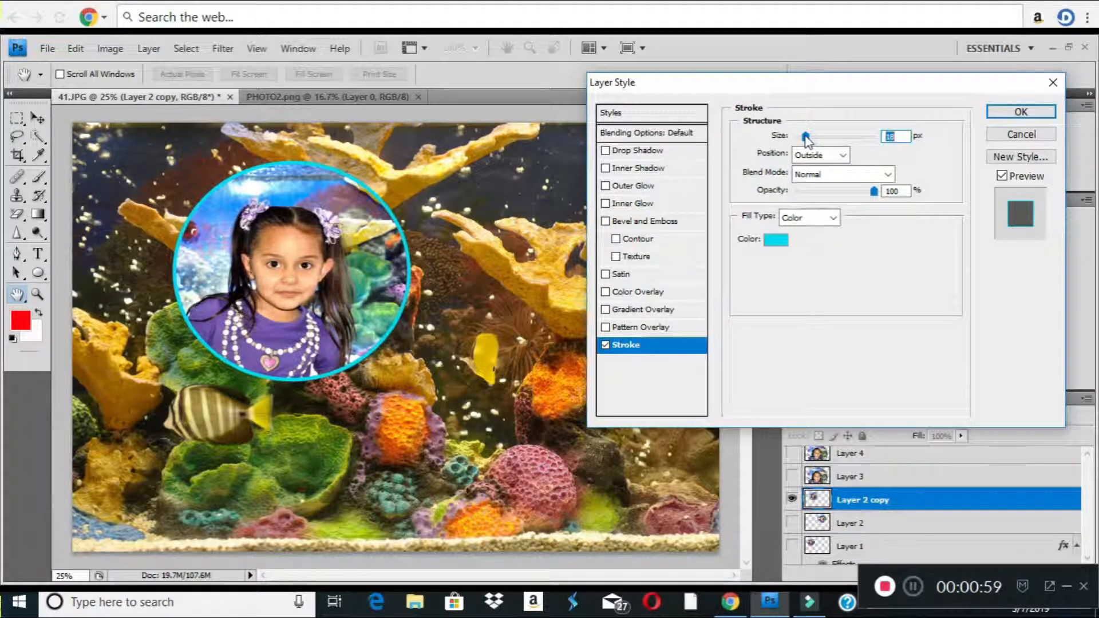
pyautogui.click(1019, 113)
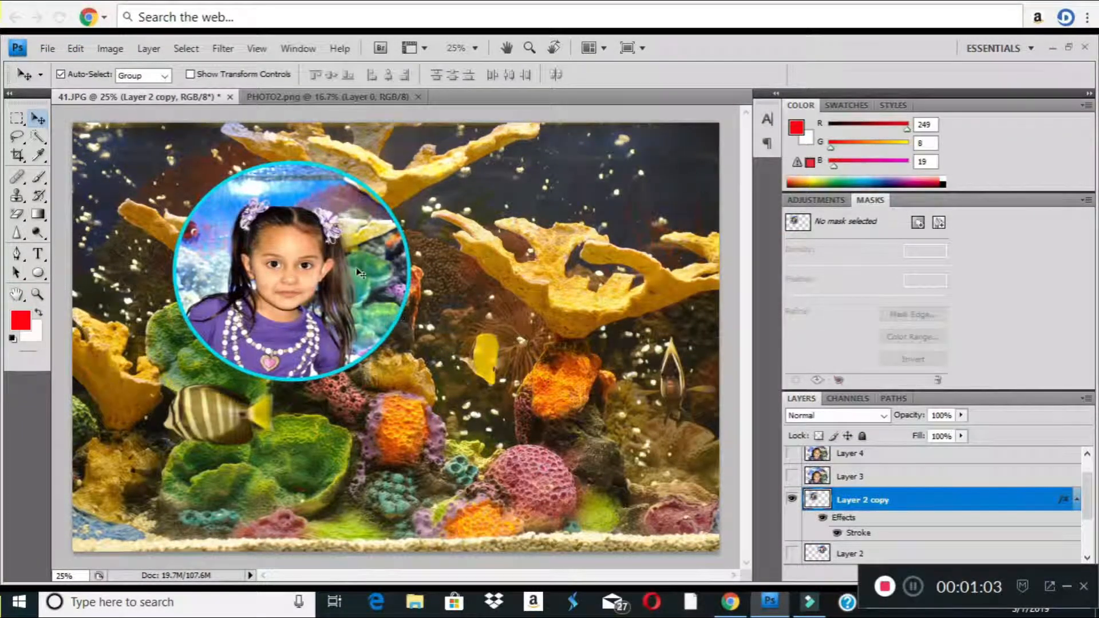
# - Reposition the cyan-outlined circular portrait in the upper-left part of the aquarium image
pyautogui.moveTo(356, 269); pyautogui.dragTo(283, 244)
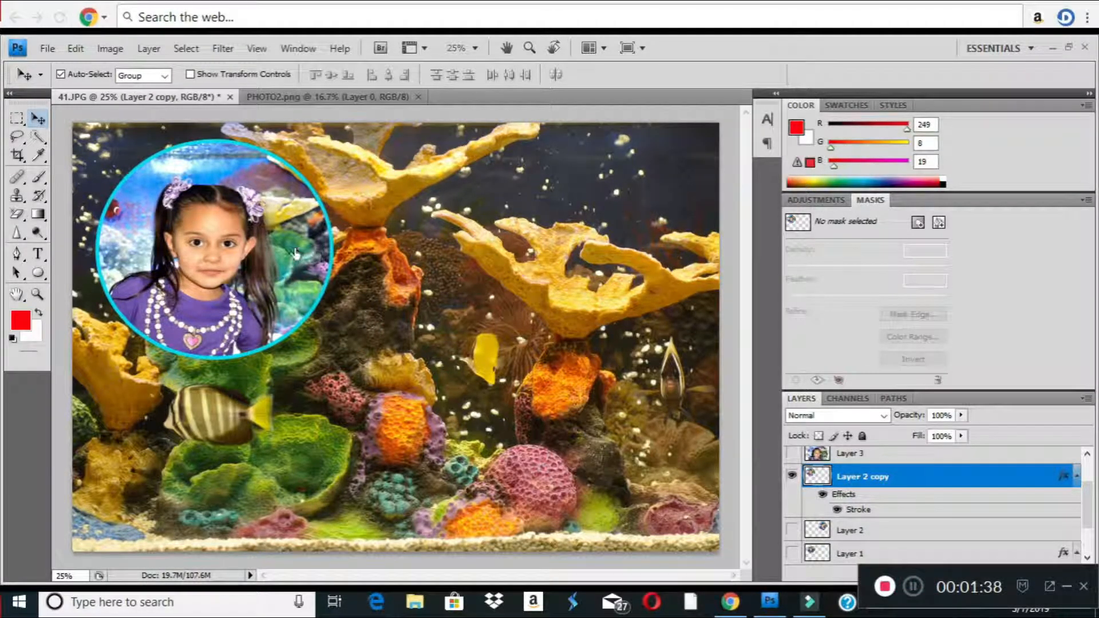
pyautogui.moveTo(262, 254)
pyautogui.mouseDown()
pyautogui.moveTo(267, 275)
pyautogui.moveTo(284, 269)
pyautogui.moveTo(274, 265)
pyautogui.mouseUp()
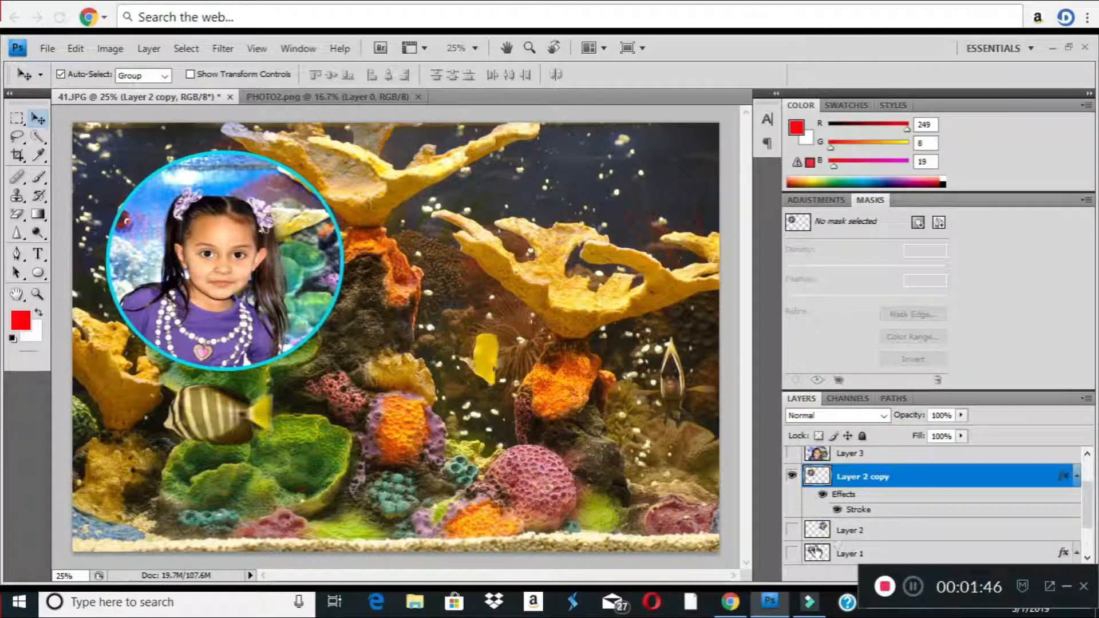
# - Make Layer 2 visible and nudge the outlined and plain circular portraits level with each other, side by side
pyautogui.click(792, 530)
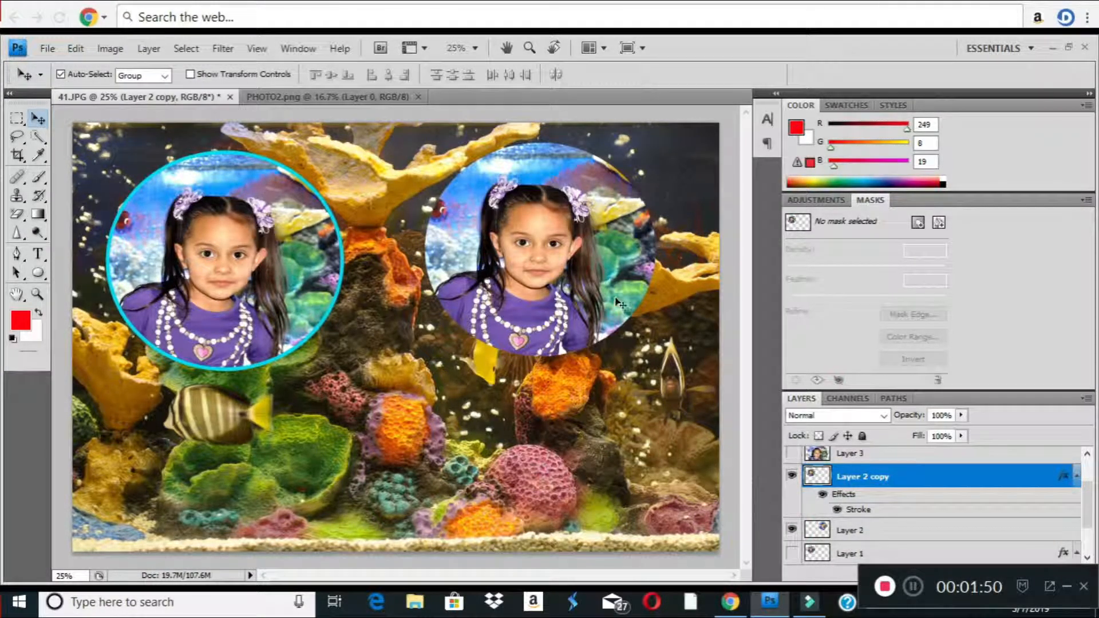
pyautogui.moveTo(552, 266)
pyautogui.mouseDown()
pyautogui.moveTo(555, 288)
pyautogui.moveTo(555, 272)
pyautogui.mouseUp()
pyautogui.moveTo(251, 280); pyautogui.dragTo(245, 275)
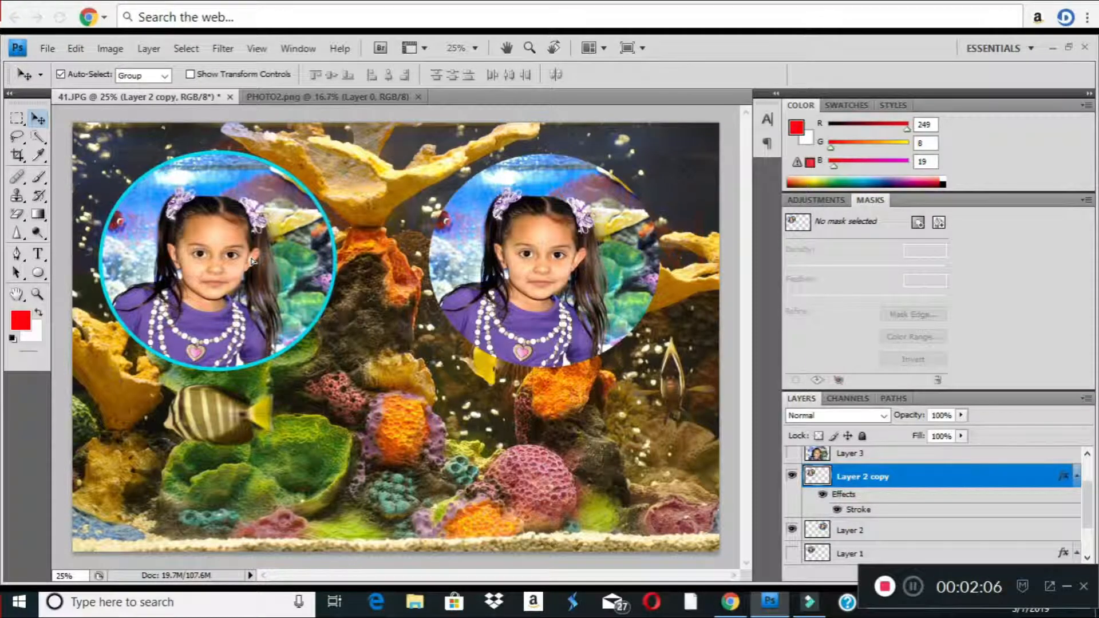
pyautogui.moveTo(252, 262); pyautogui.dragTo(248, 254)
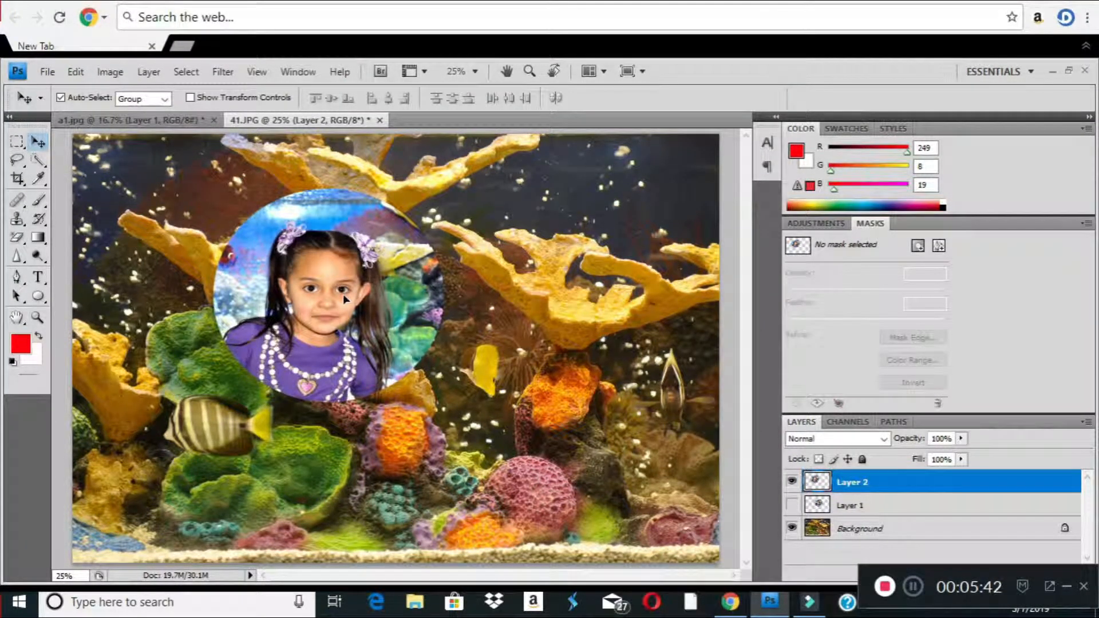
# - Move the plain circular portrait on Layer 2 to the upper right, and from there to the lower-left green corals
pyautogui.moveTo(343, 298); pyautogui.dragTo(601, 259)
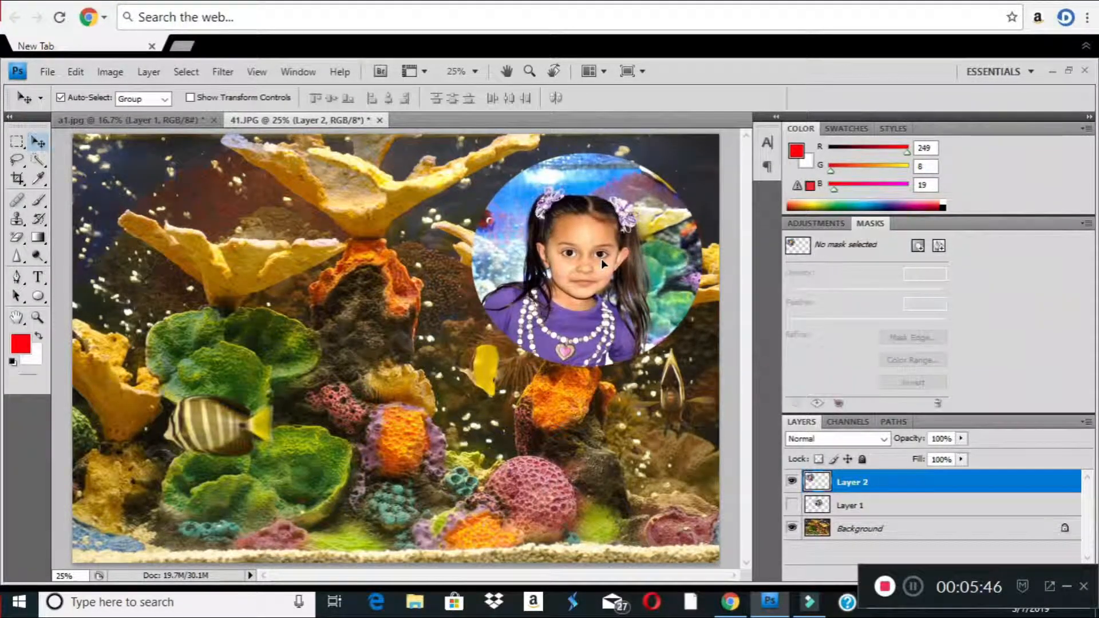
pyautogui.moveTo(467, 321); pyautogui.dragTo(277, 406)
pyautogui.moveTo(257, 416); pyautogui.dragTo(257, 416)
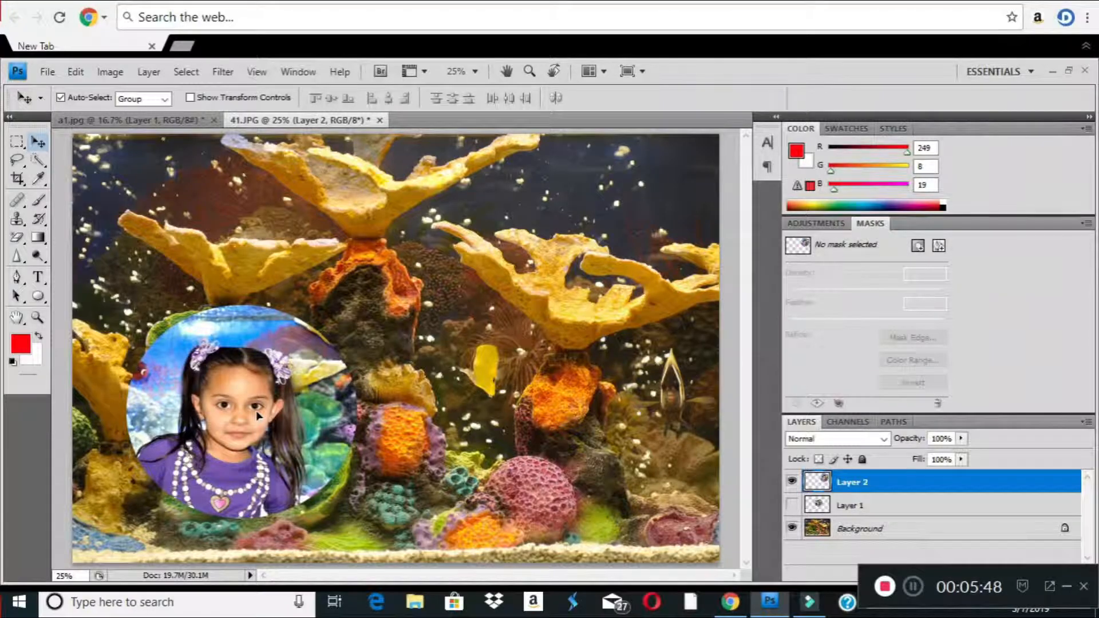